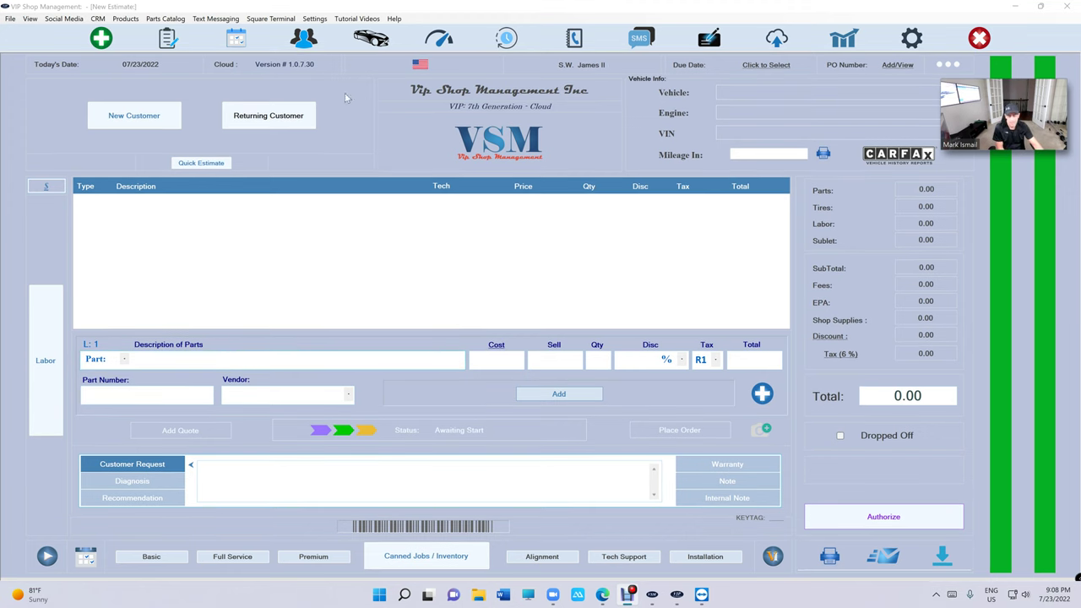
- Unlock the reports menu with the passcode and open the employee setup
click(844, 41)
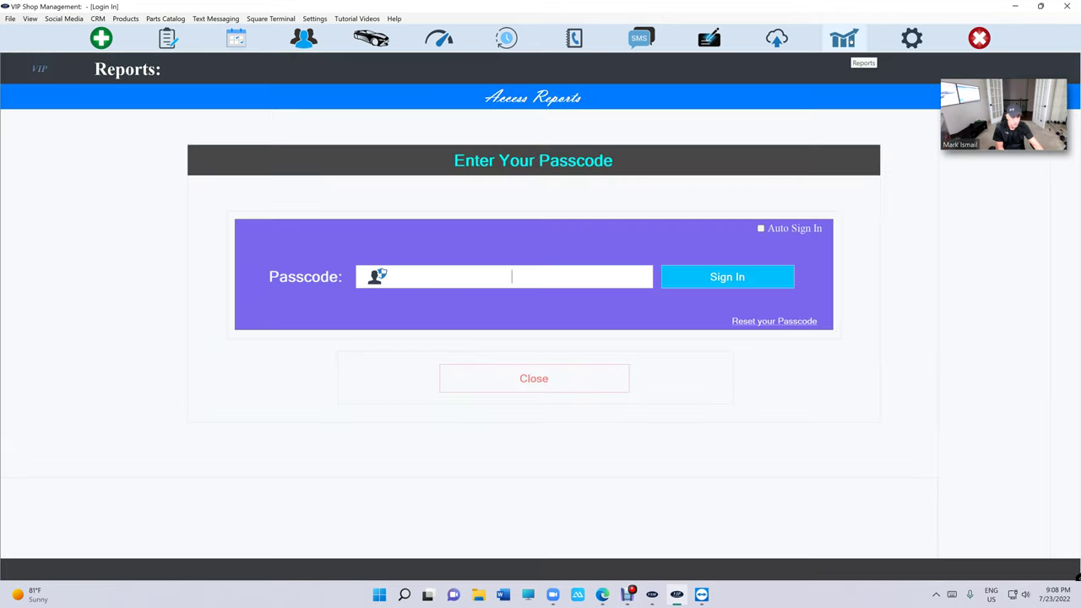
text(1234)
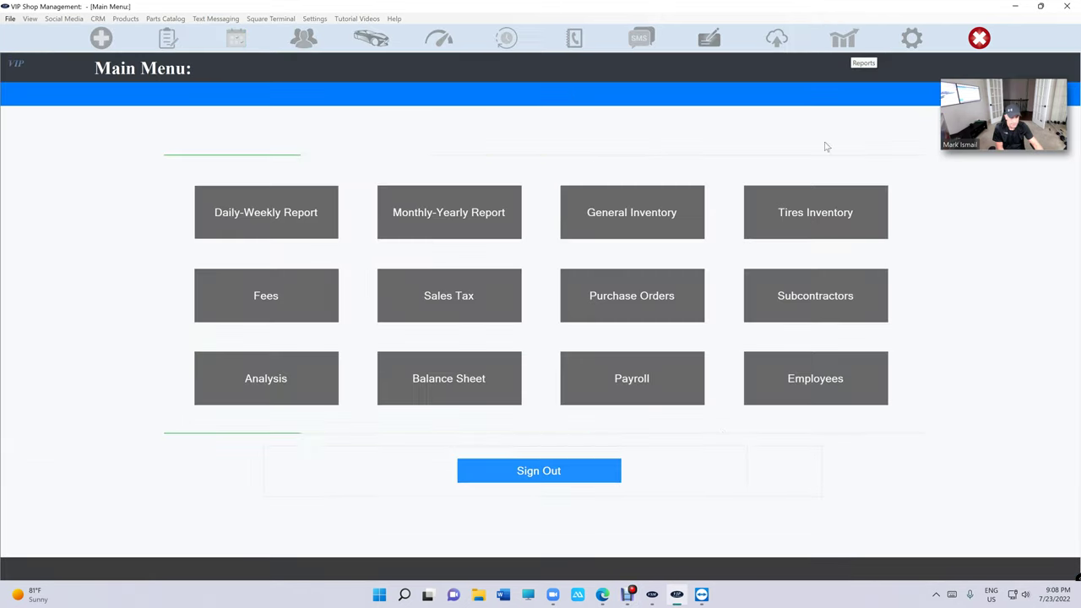
click(783, 396)
- Draft a Service Writer employee with Tech Mode privilege, discard it, and keep passcodes enforced
click(647, 313)
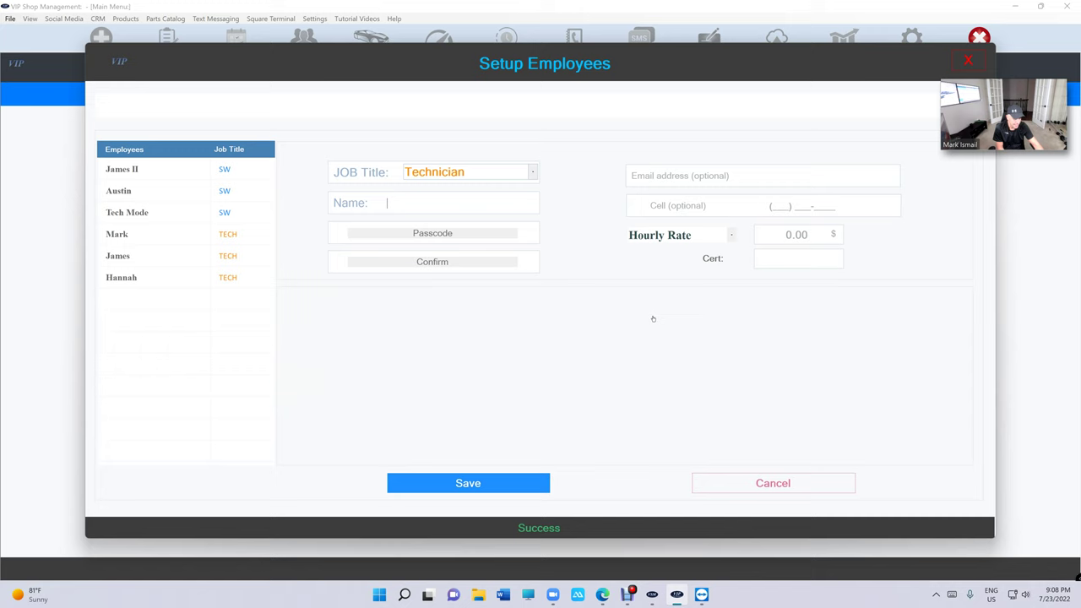
click(507, 176)
click(490, 200)
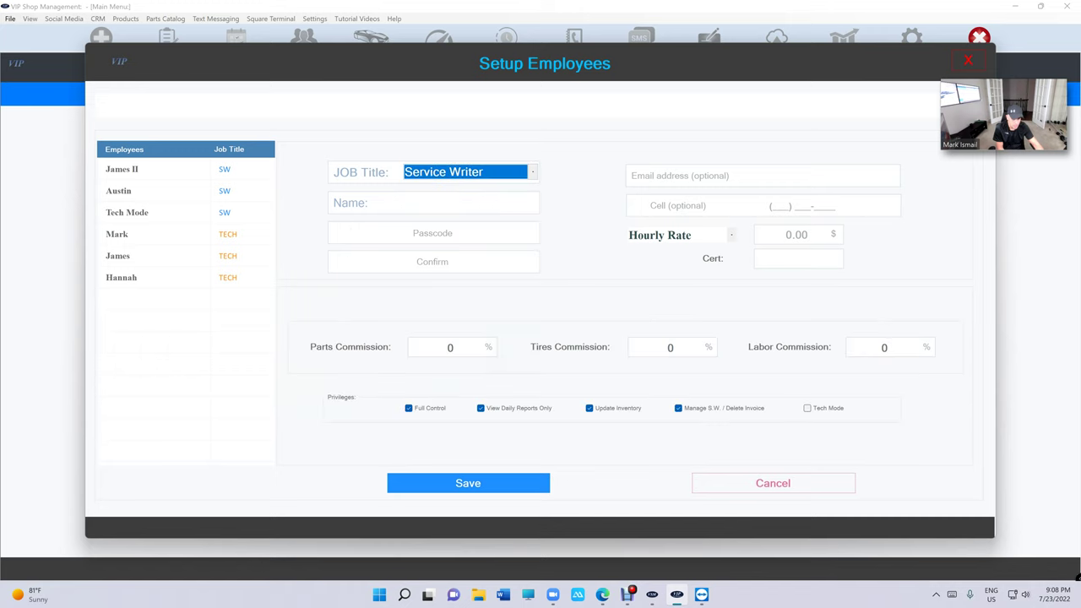
click(818, 412)
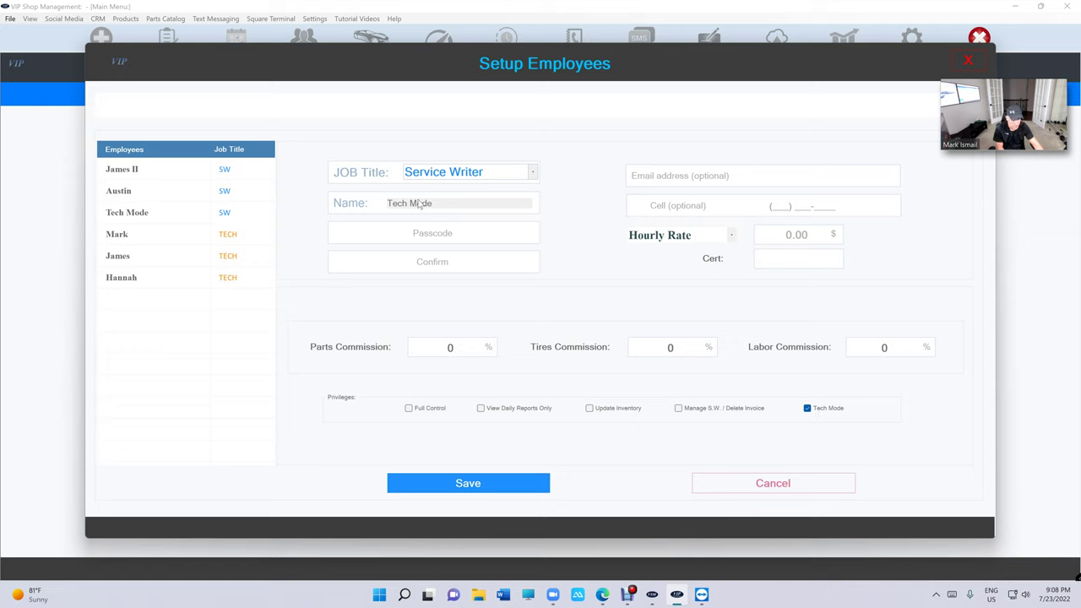
click(432, 233)
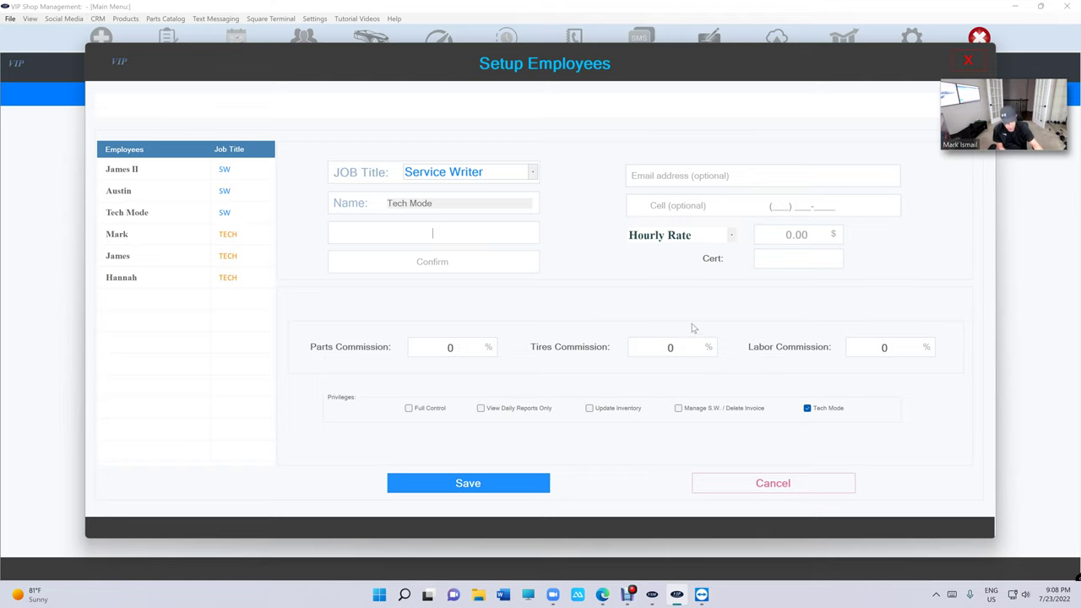
click(728, 482)
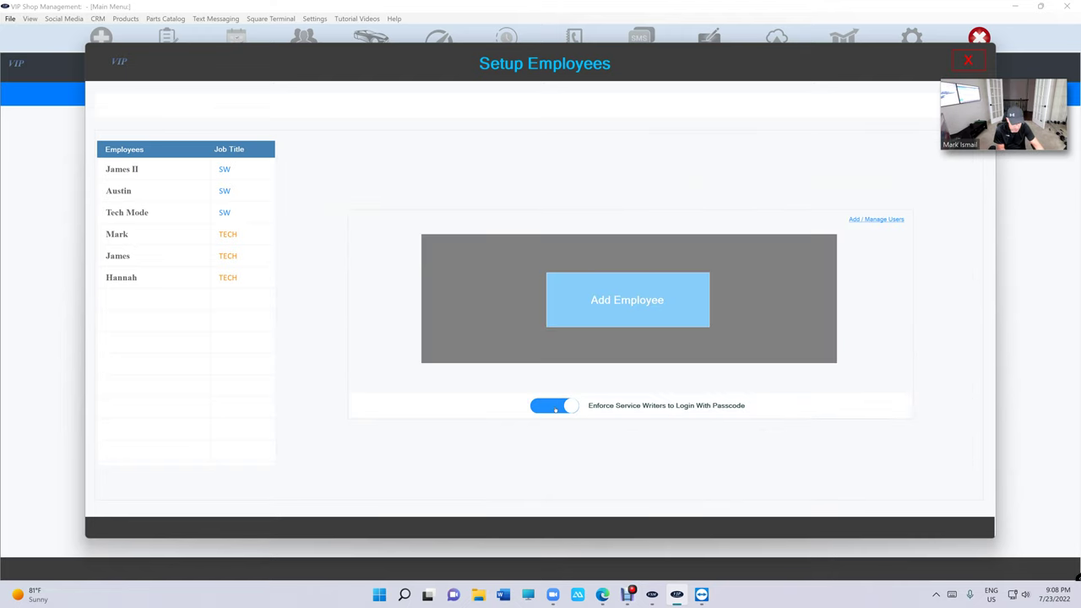
click(556, 407)
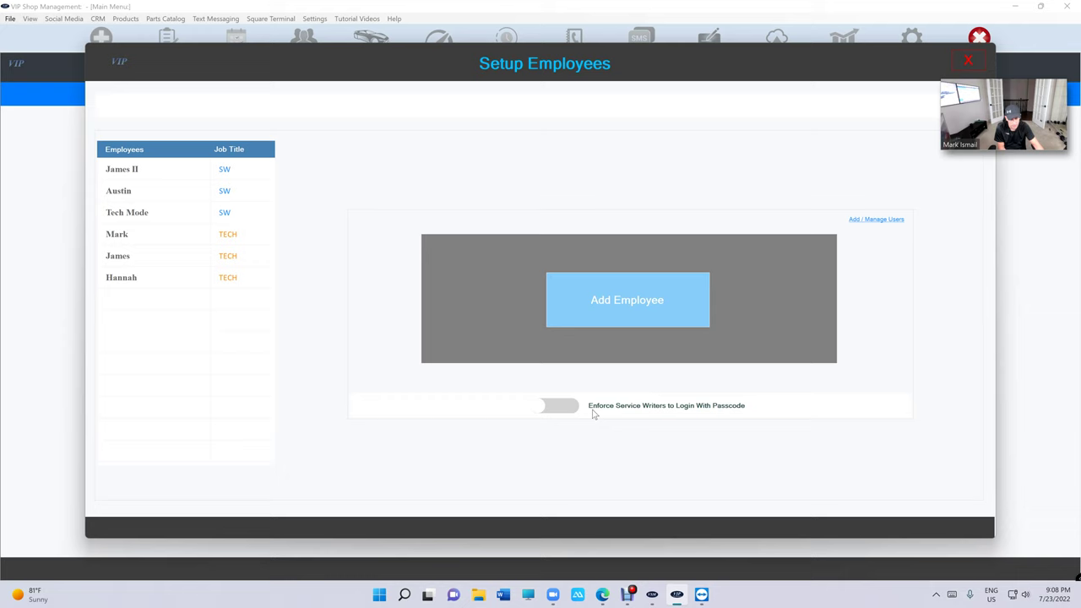
click(570, 410)
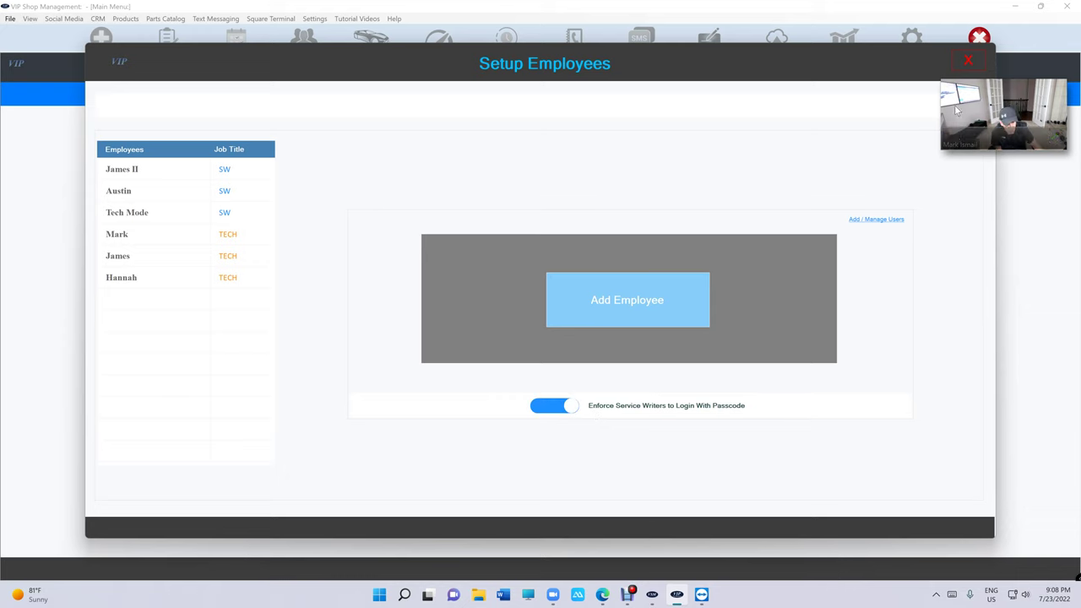
- Sign out of reports, log in as the service writer, then switch to the Tech Mode user
click(966, 61)
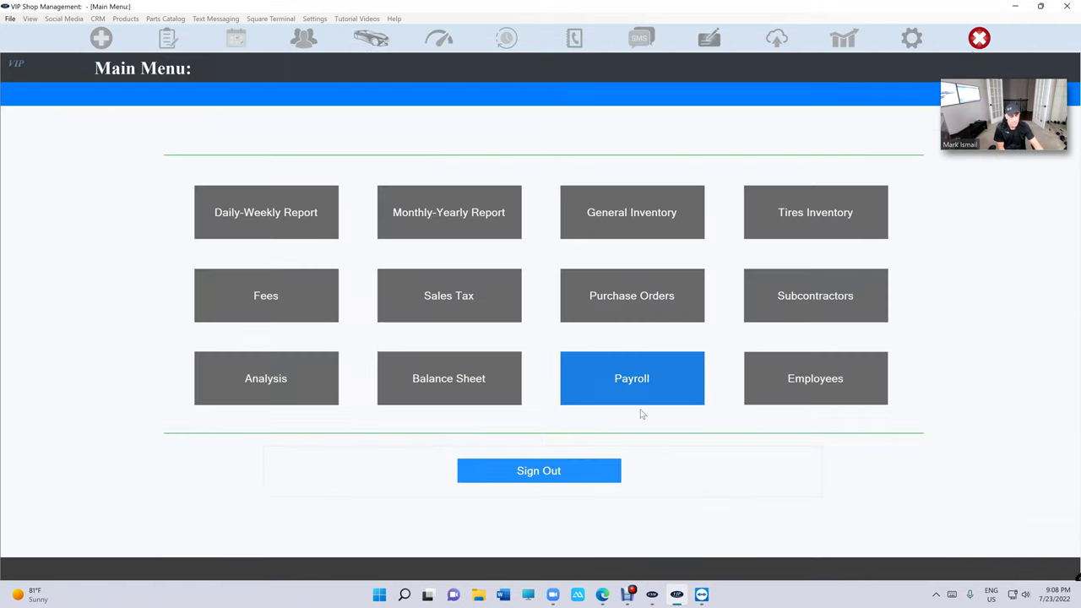
click(584, 470)
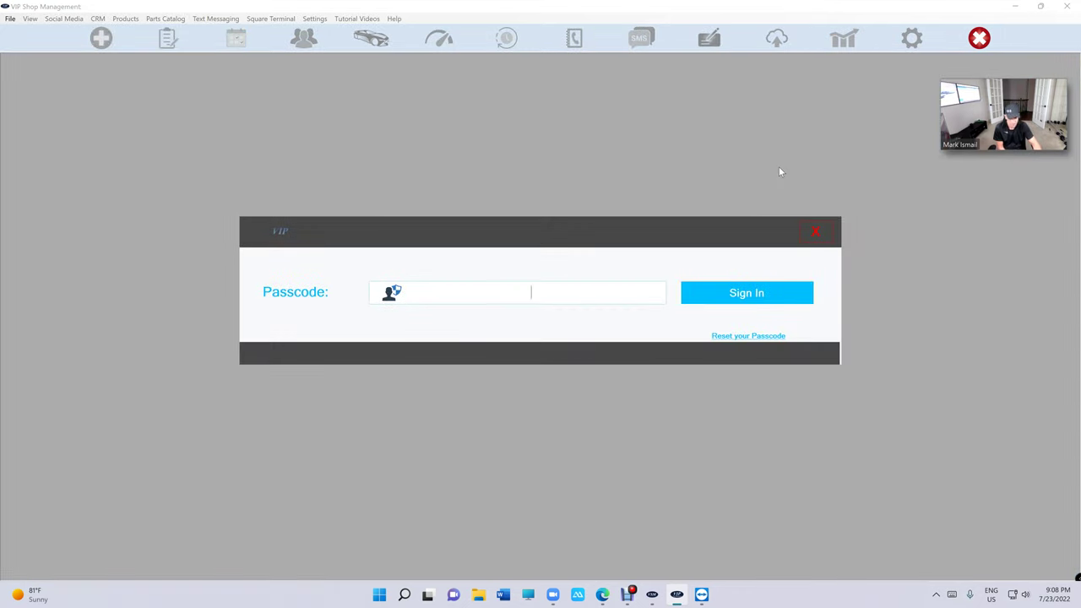
text(••••)
key(Return)
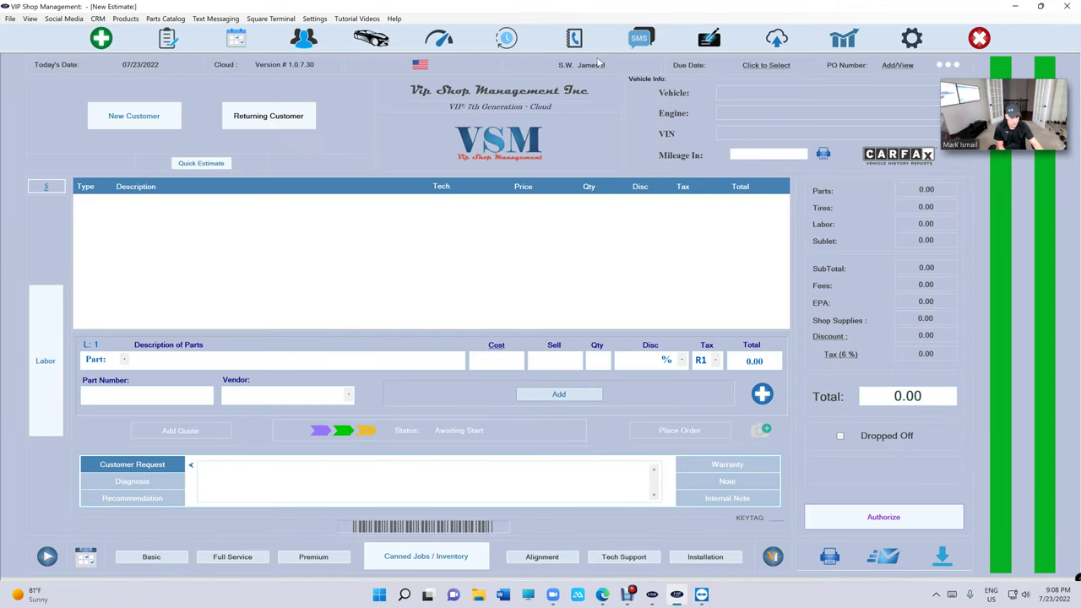
click(979, 38)
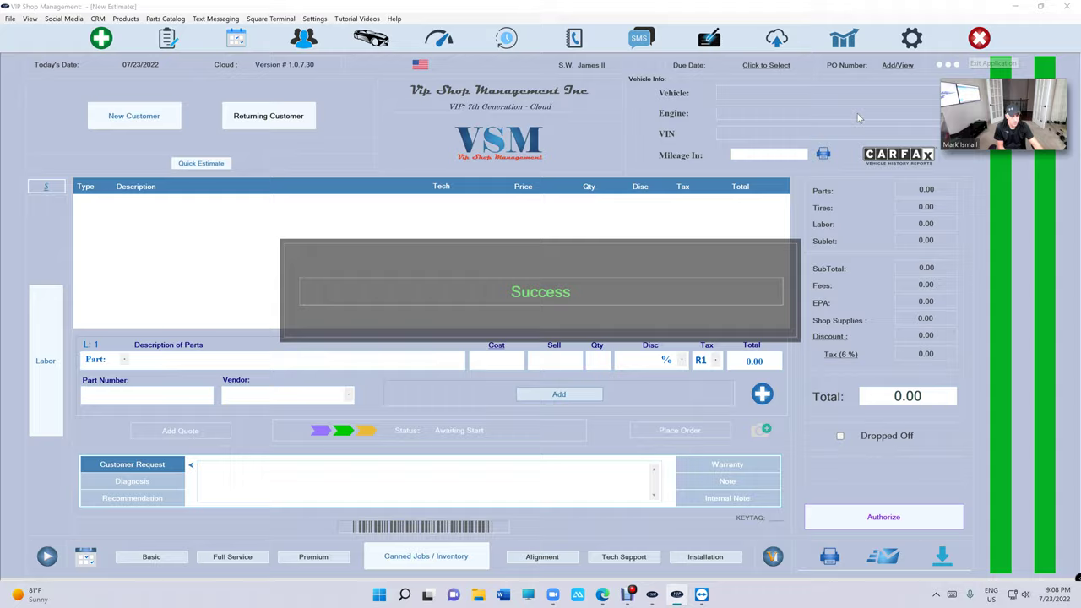
text(1234)
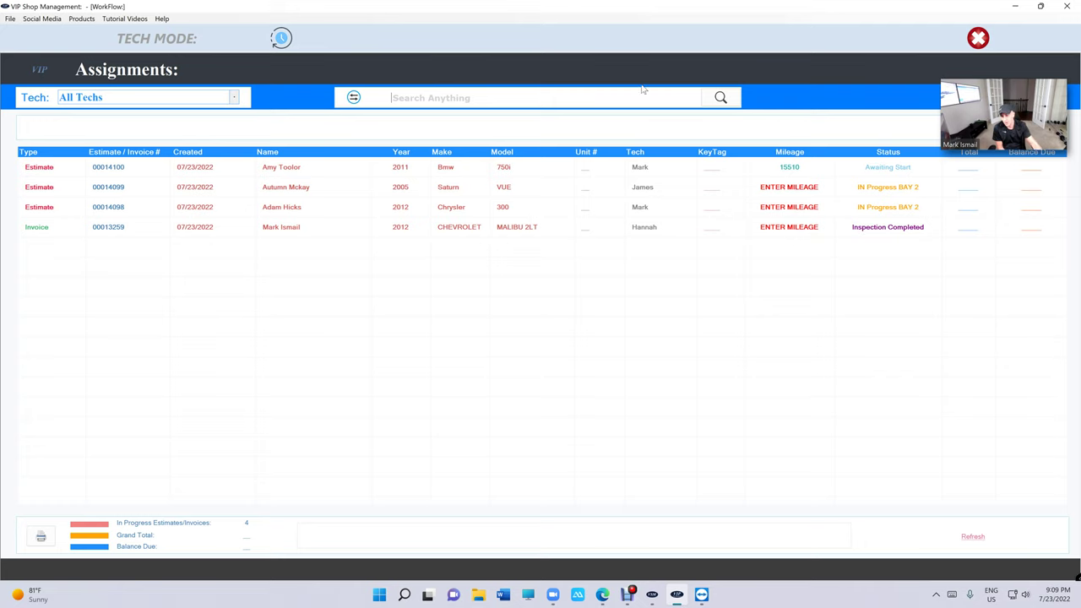
click(279, 40)
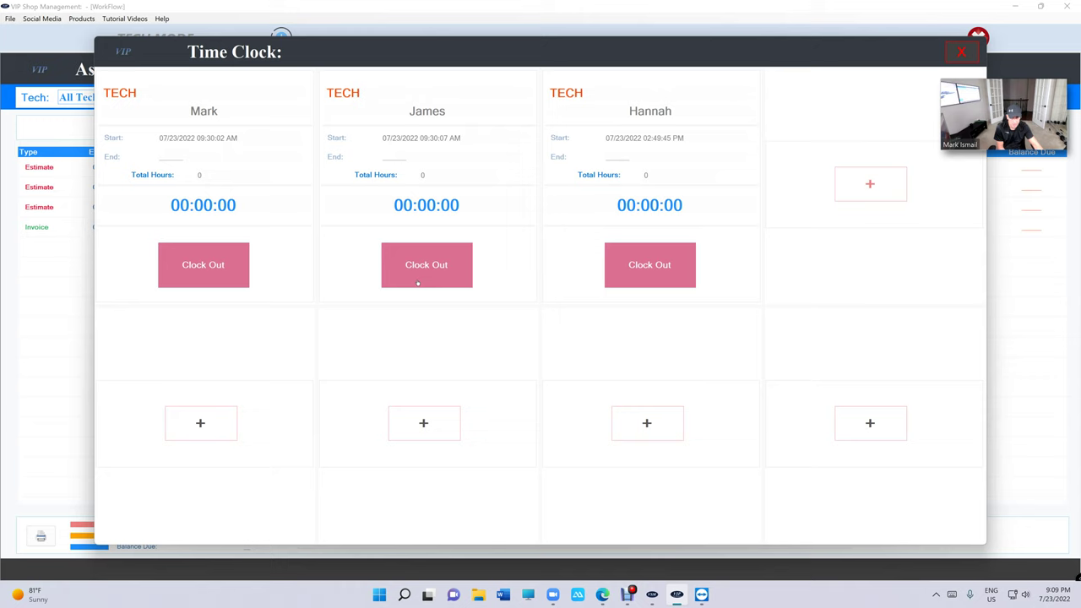
click(848, 186)
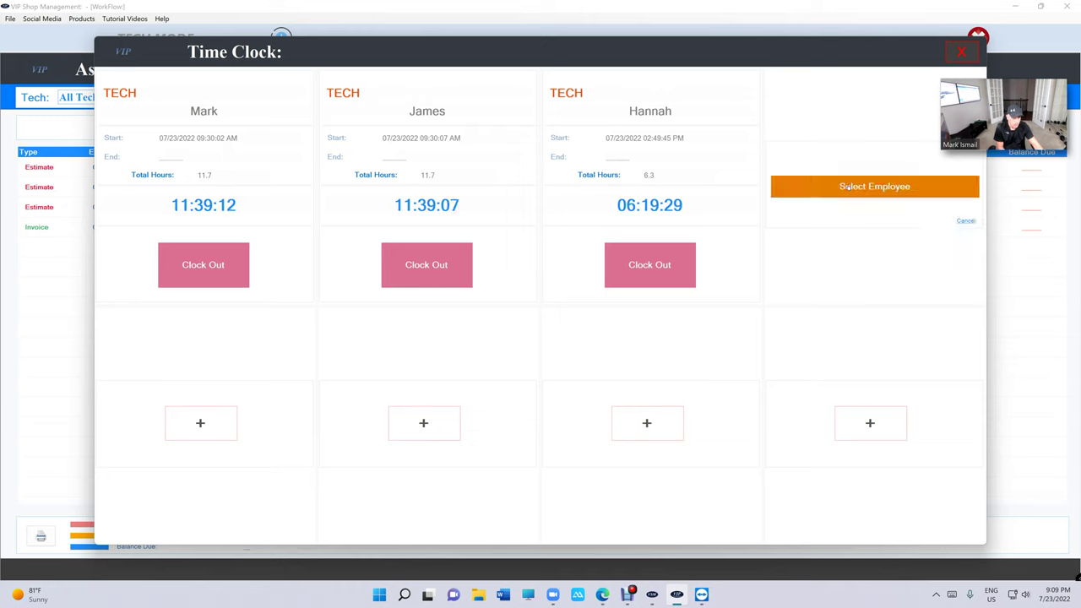
click(848, 187)
click(842, 214)
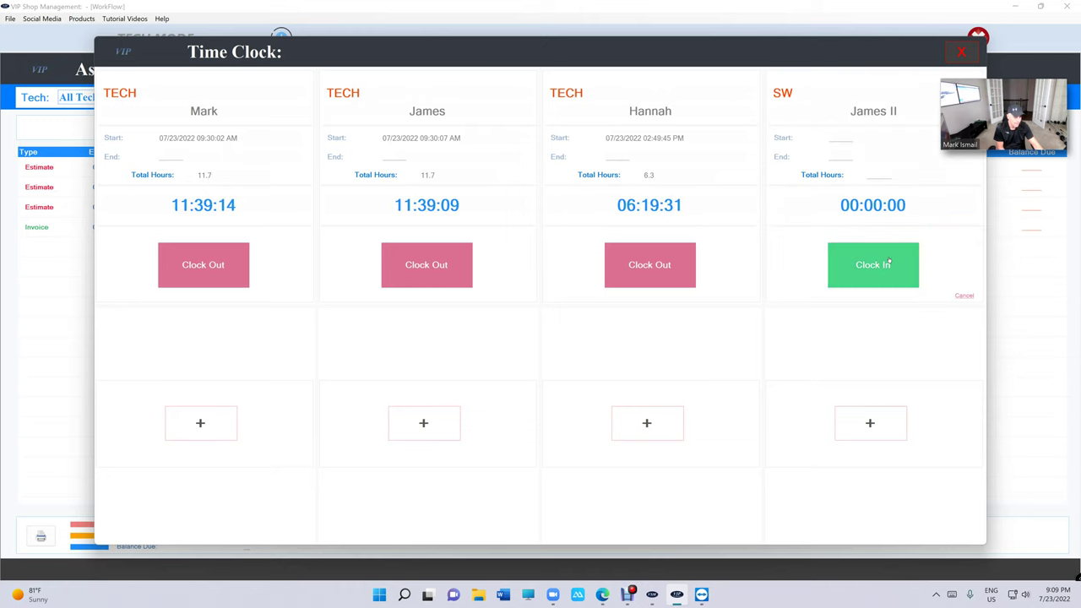
click(888, 262)
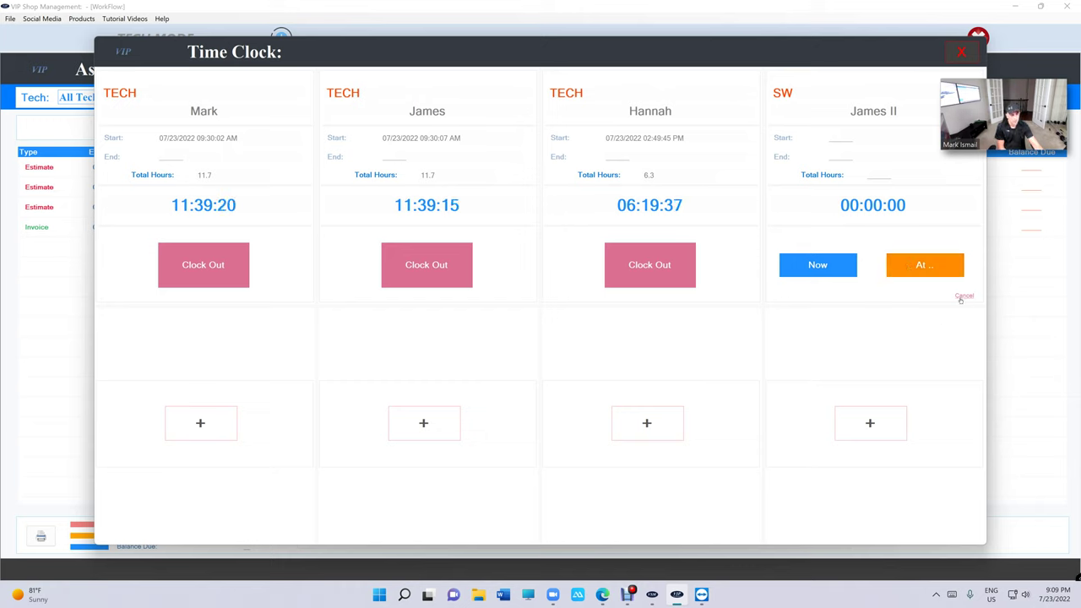
click(964, 296)
click(961, 52)
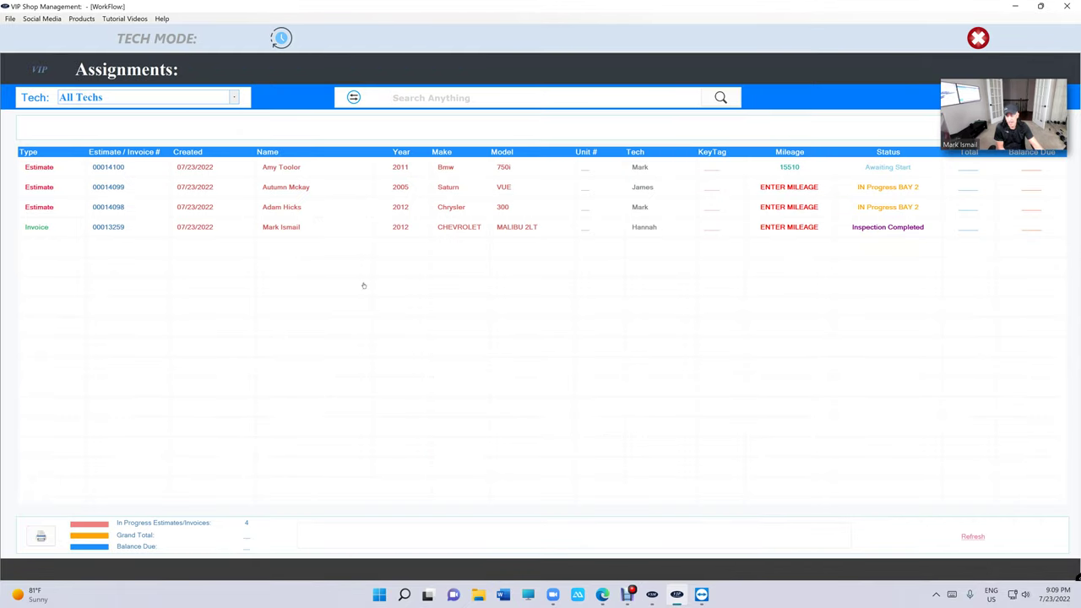
- Cycle the Tech filter through All Techs and each of the three technicians
click(167, 97)
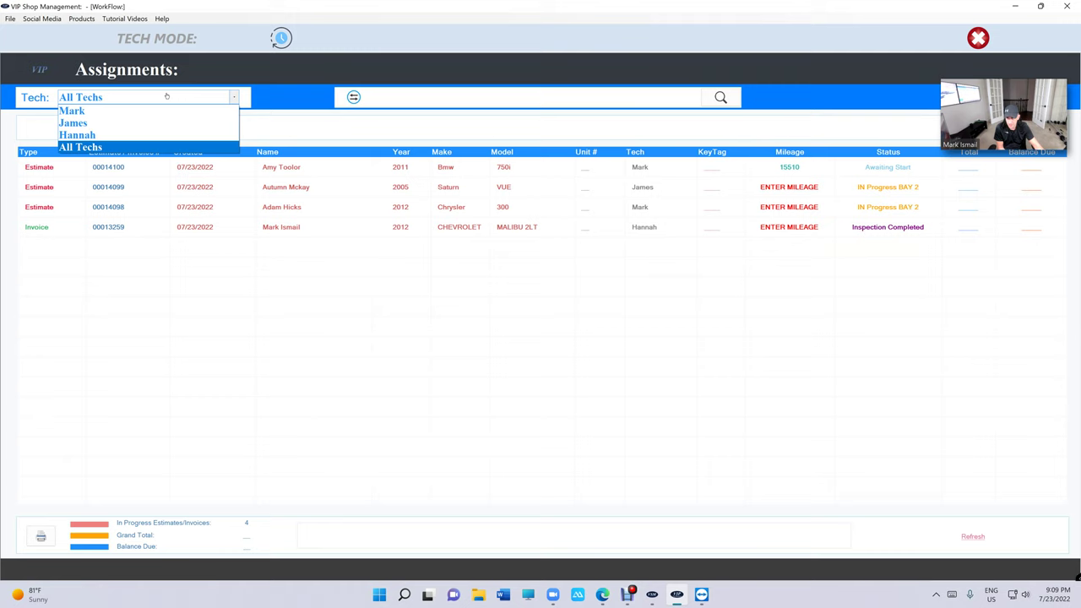
click(157, 151)
click(164, 98)
click(163, 111)
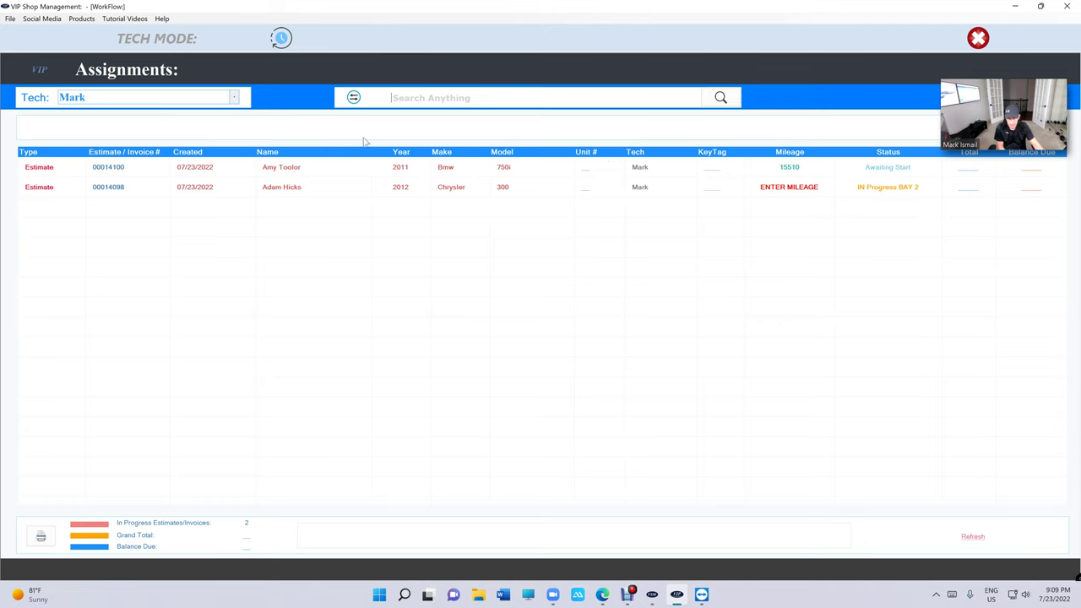
click(224, 99)
click(194, 123)
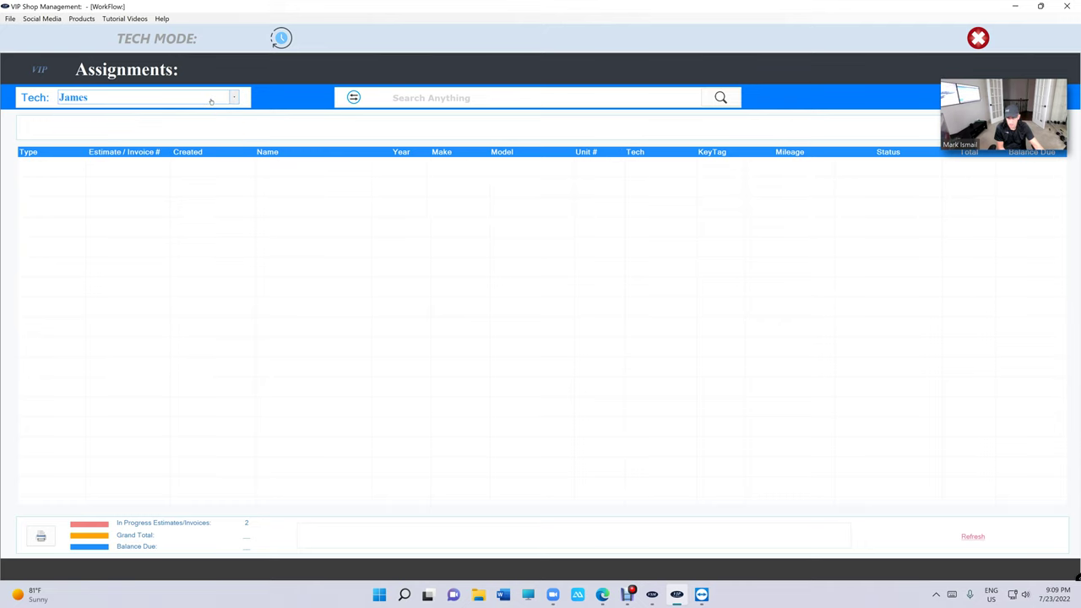
click(211, 99)
click(195, 135)
click(207, 99)
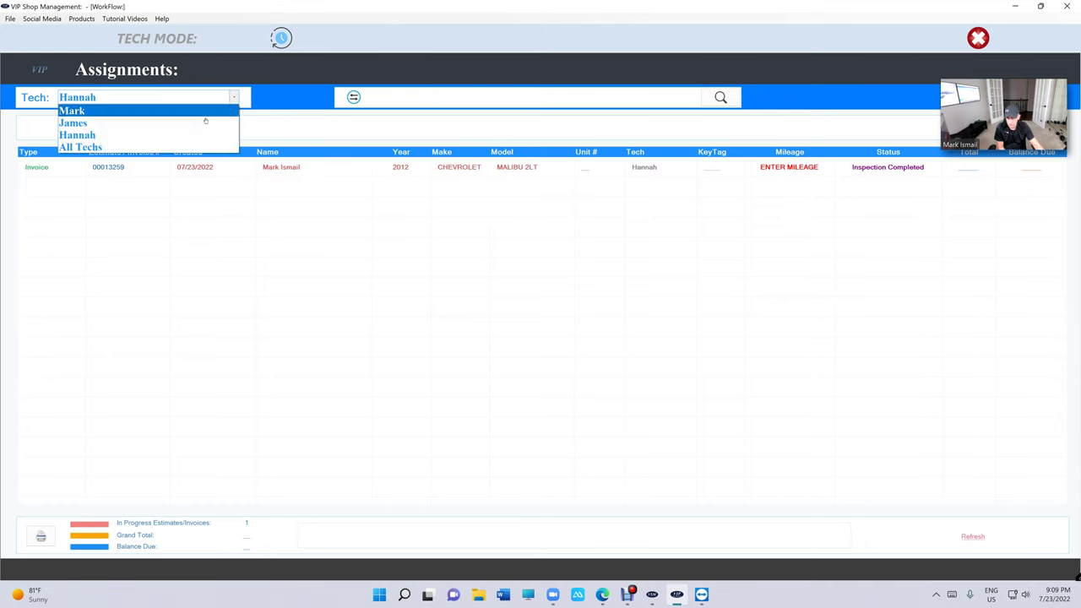
click(200, 148)
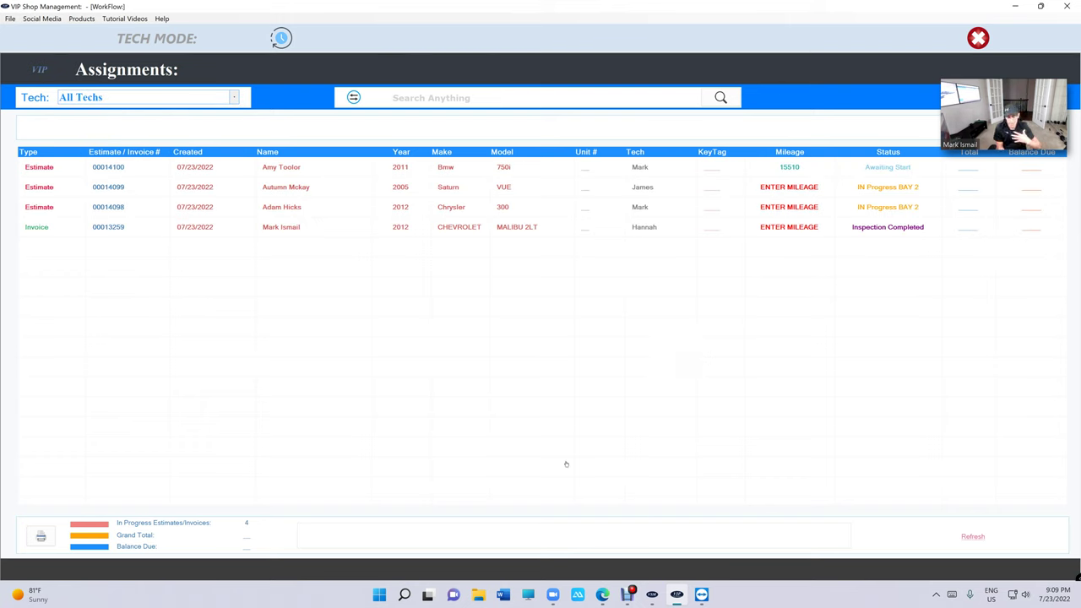
- Filter the Assignments list to the first technician's two estimates
click(203, 93)
click(195, 107)
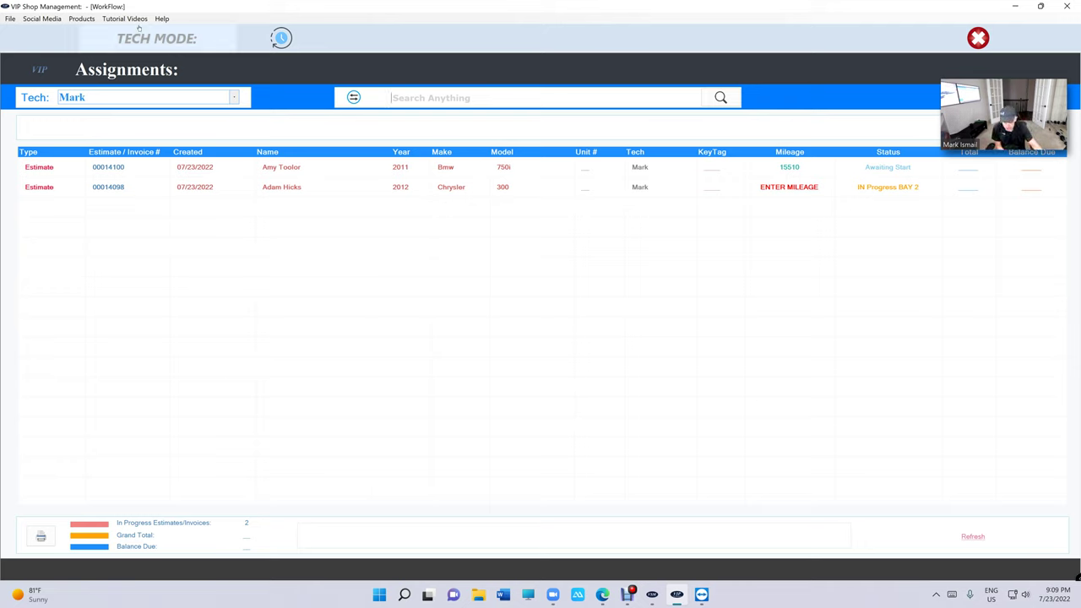
click(140, 100)
click(139, 115)
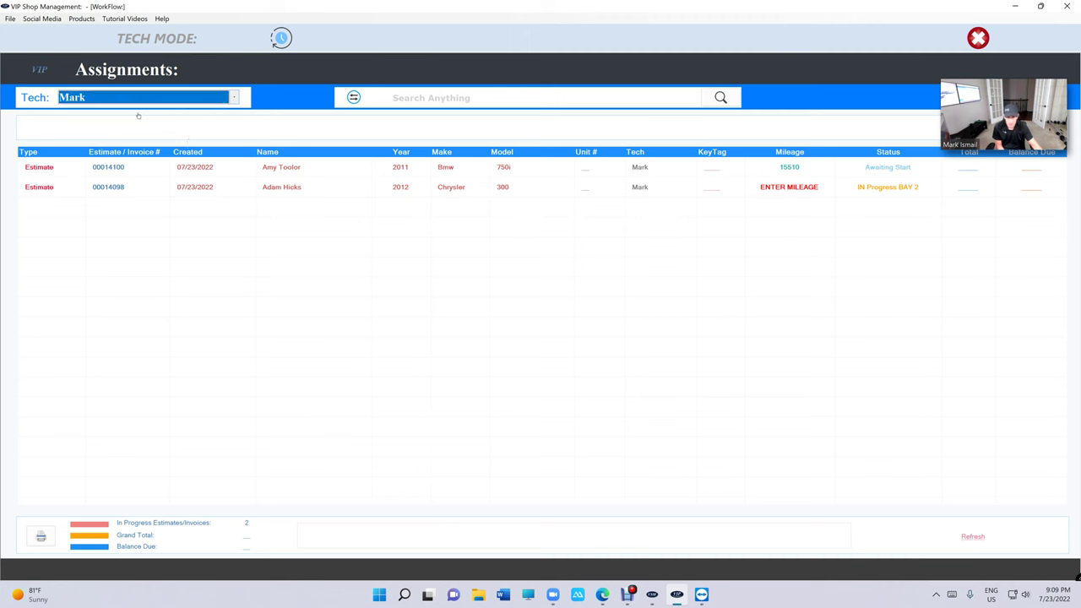
- Open the 2005 Saturn VUE estimate and clock in on job 1
double_click(602, 169)
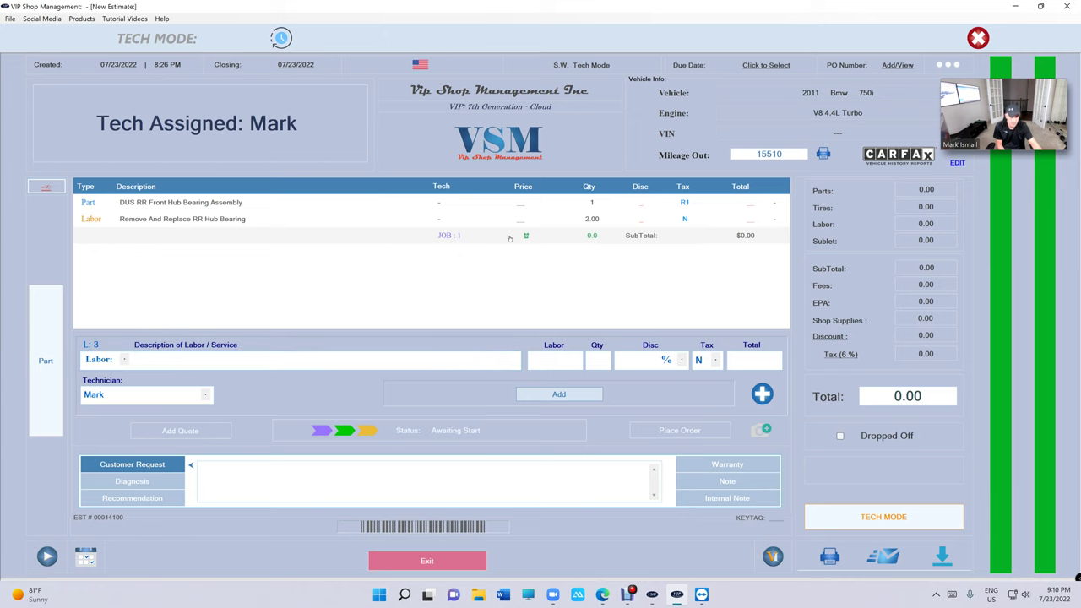
click(447, 559)
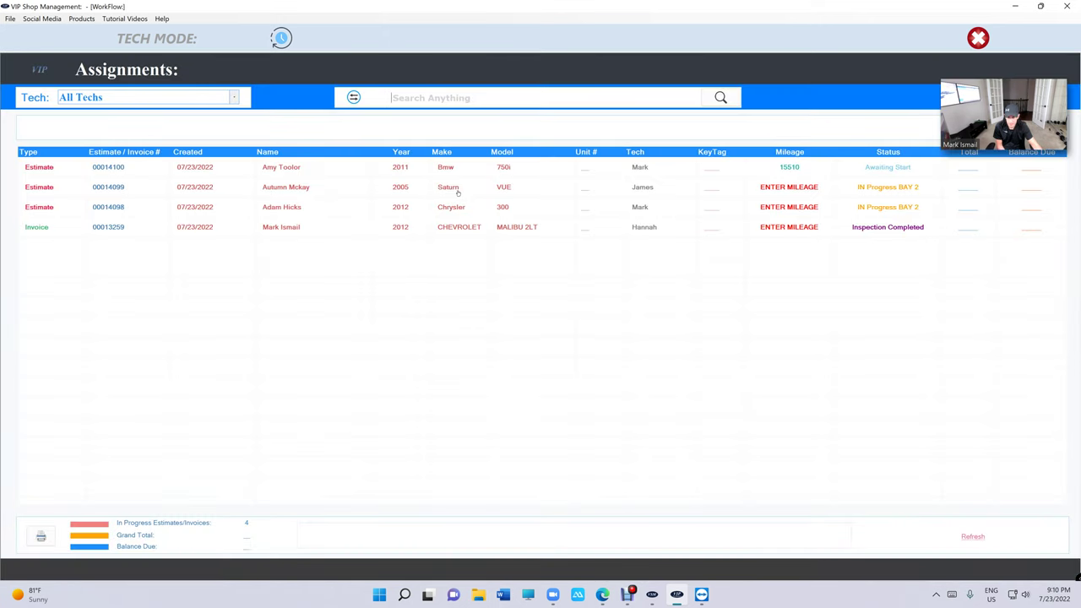
double_click(458, 191)
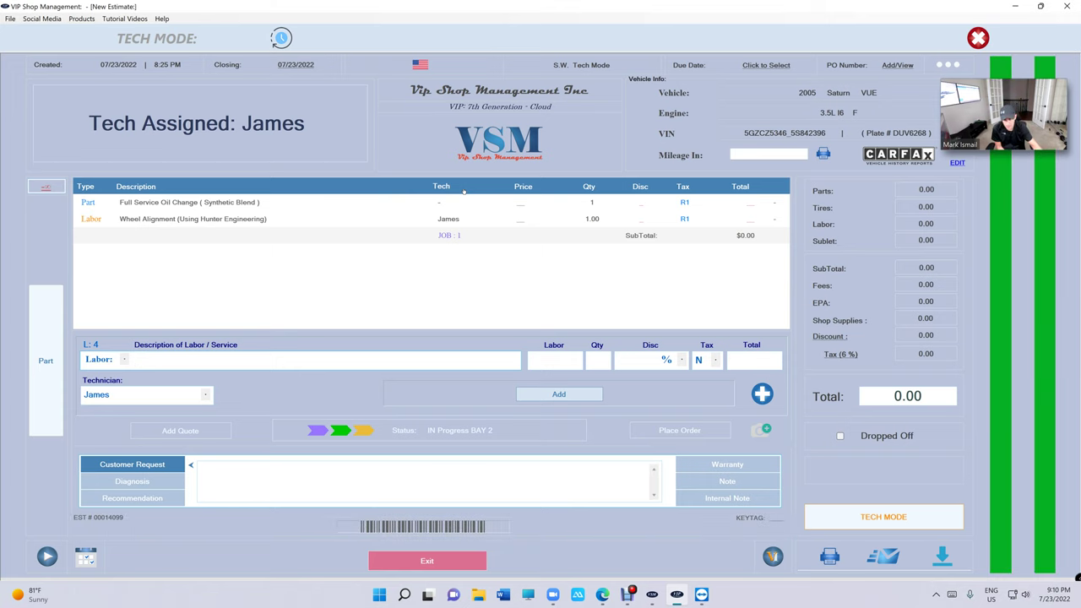
click(487, 240)
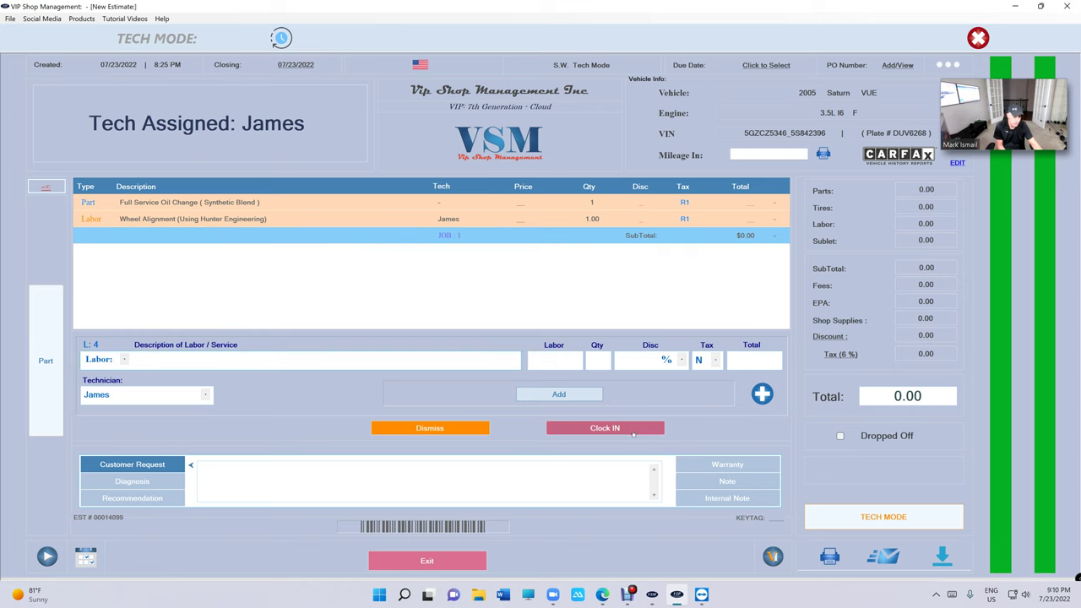
click(632, 430)
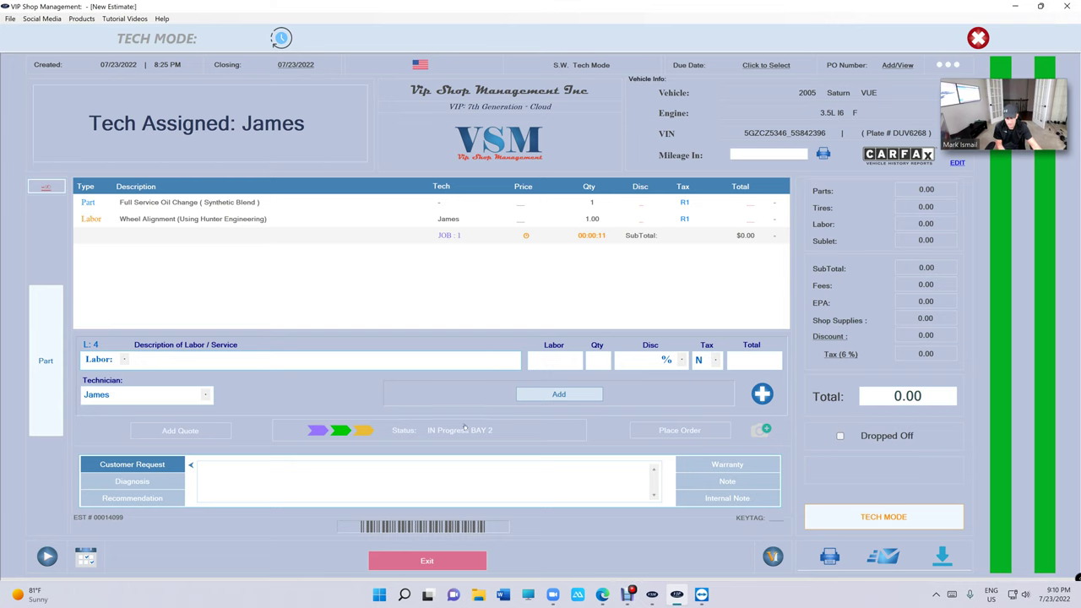
- Mark job 1 completed to stop its clock and exit to the assignments list
click(586, 235)
click(587, 428)
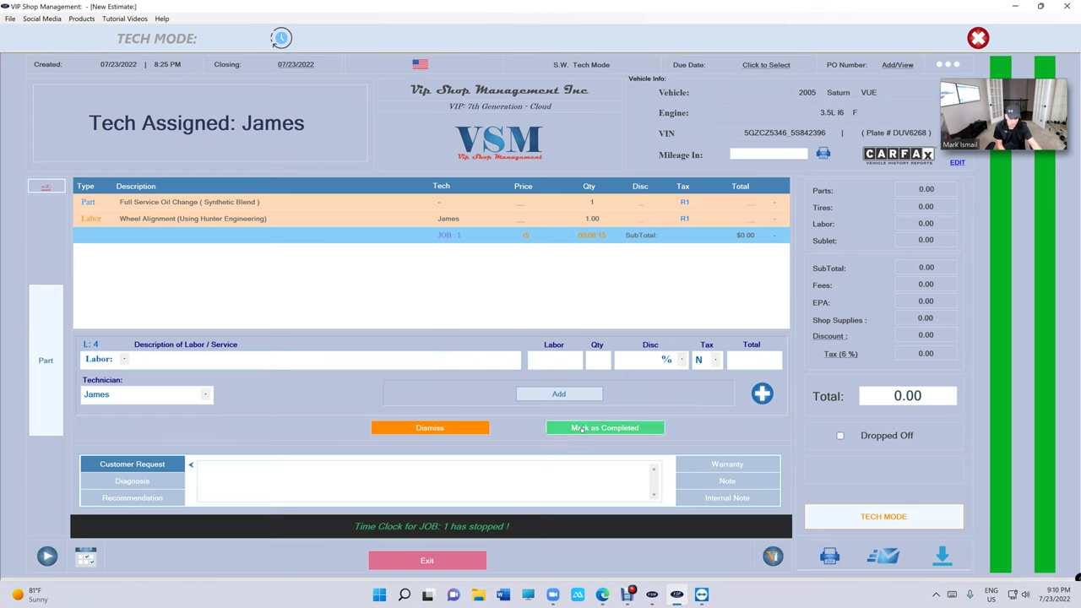
click(464, 560)
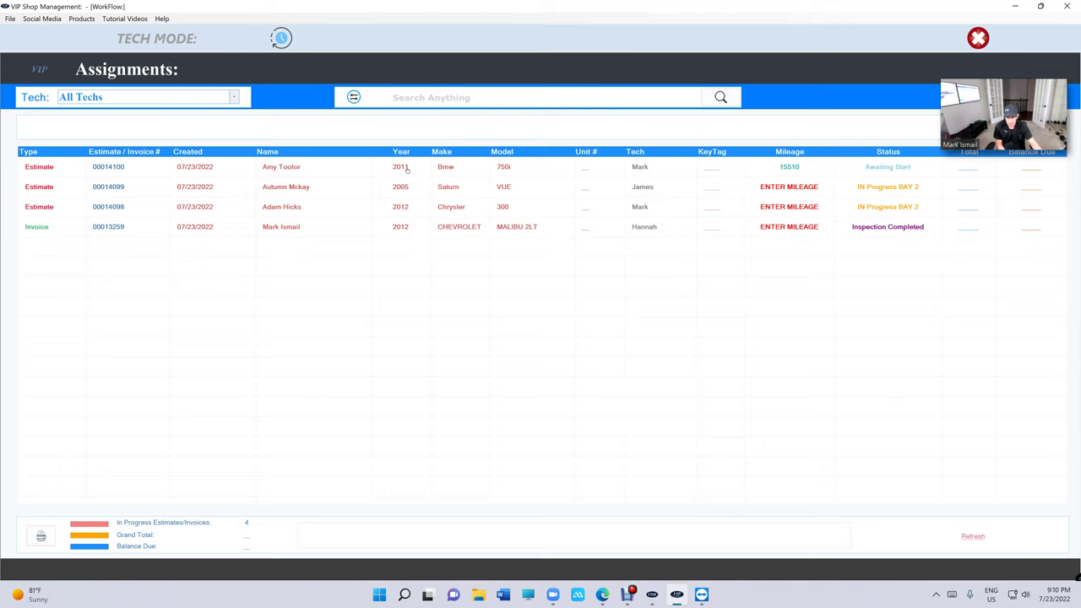
- On the 2011 Bmw 750i estimate, set the oil change sticker viscosity to 0W-30, then cancel
double_click(406, 169)
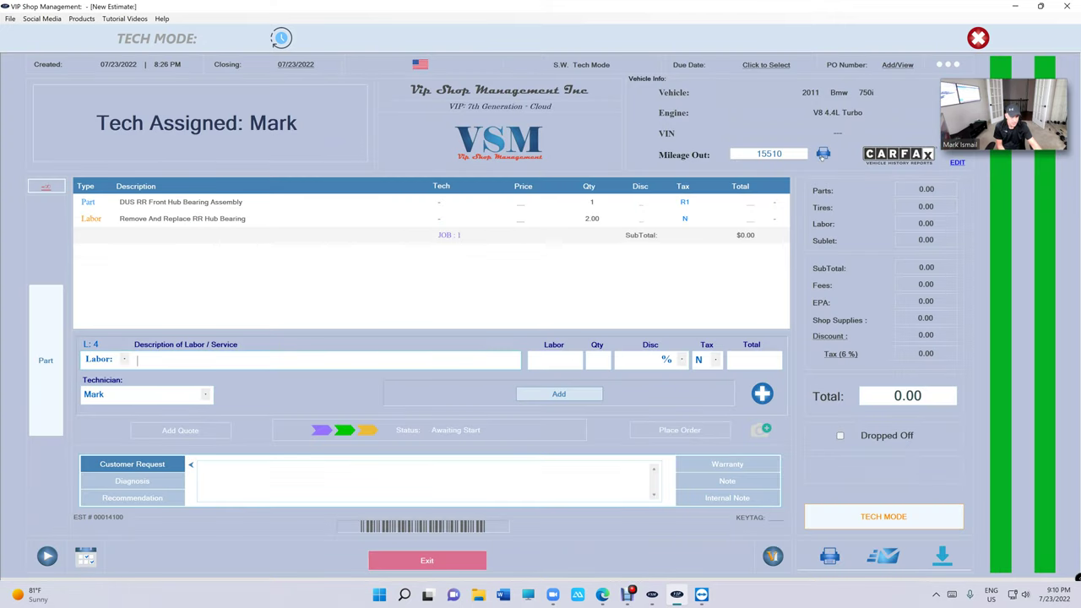
click(823, 154)
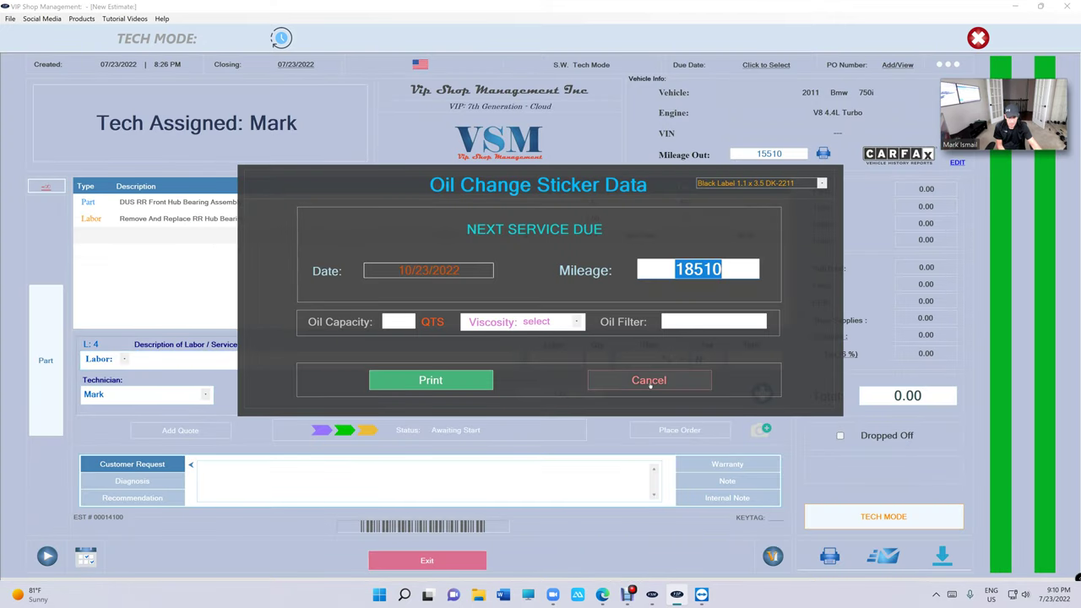
click(518, 330)
click(545, 335)
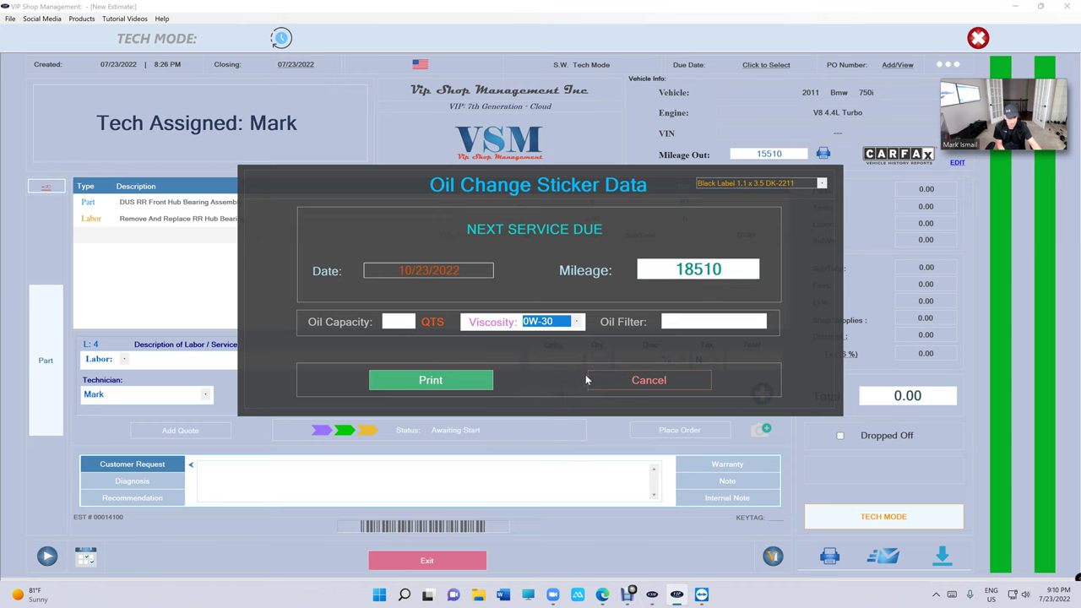
click(649, 382)
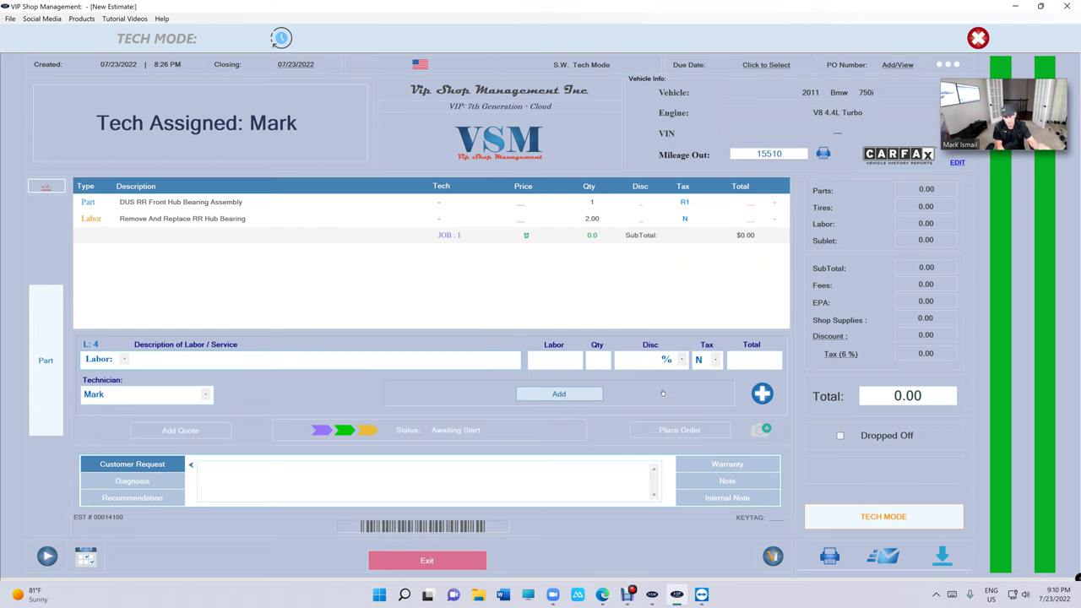
- Check the Bmw's Diagnosis and Recommendation notes, return to Customer Request, and exit
click(134, 480)
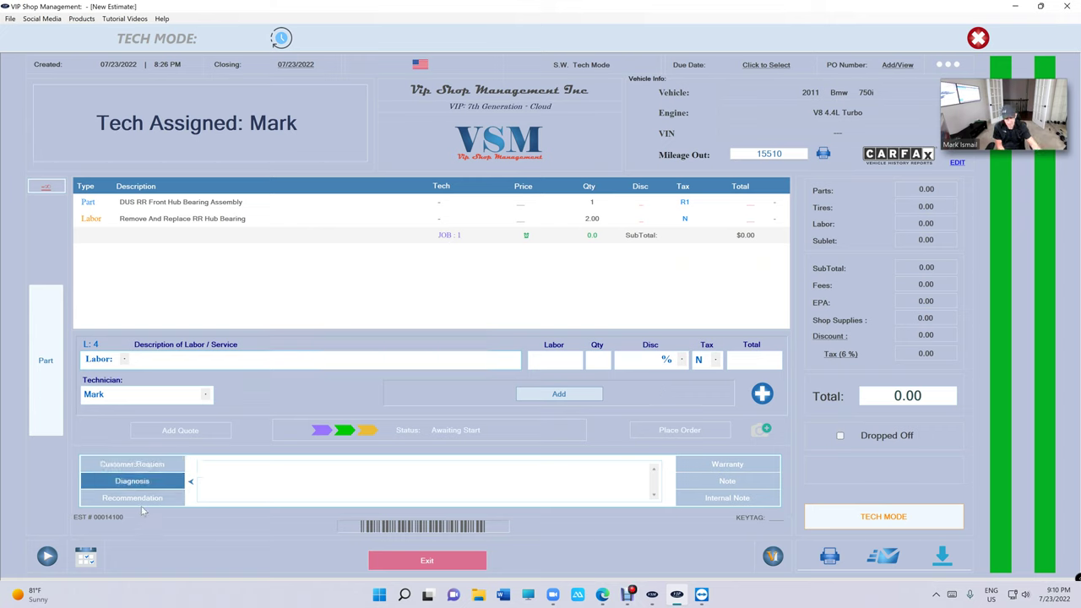
click(143, 498)
click(132, 463)
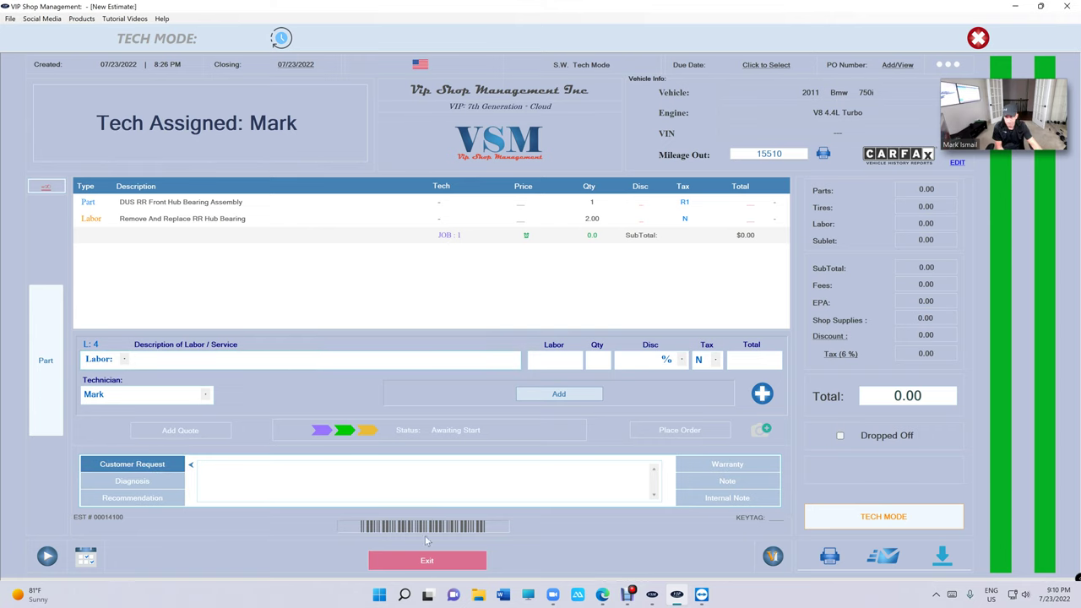
click(438, 558)
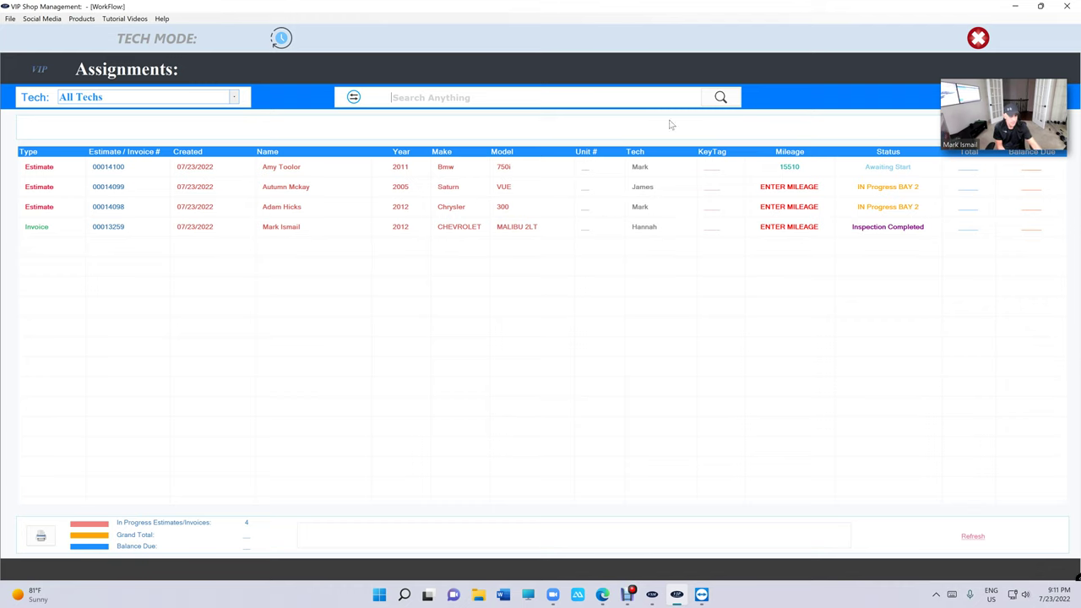
- Set the 2012 Chrysler 300 estimate's job status to Inspection Completed
double_click(604, 212)
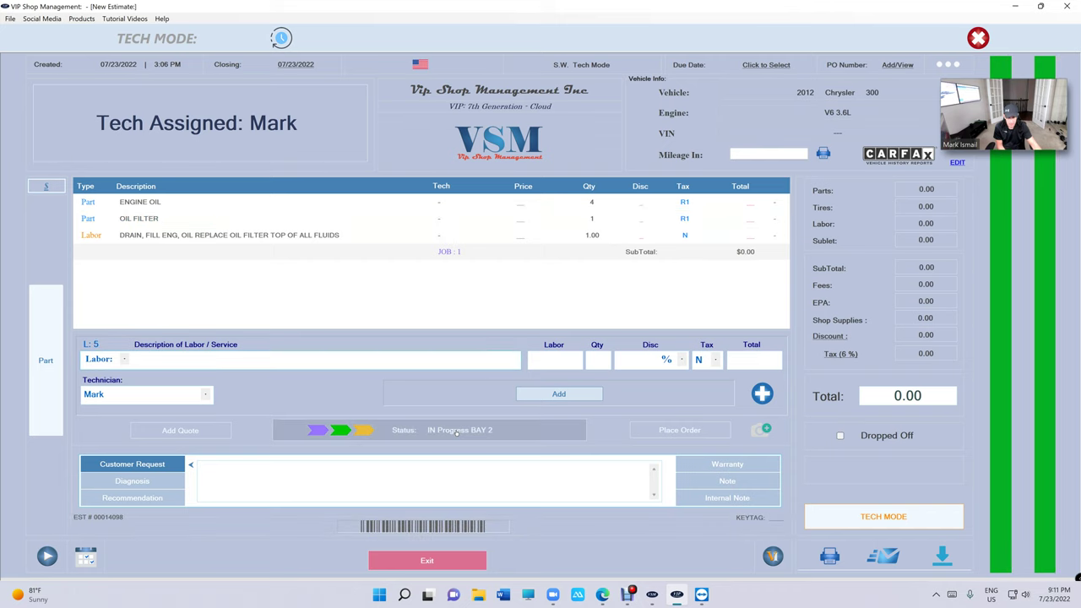
click(459, 430)
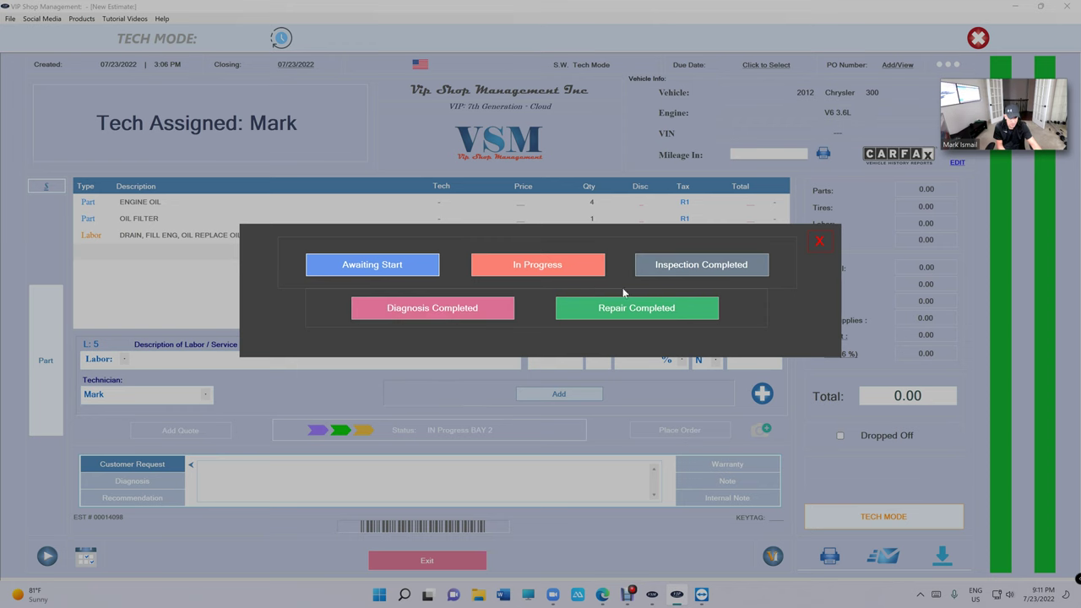
click(694, 267)
- View the digital vehicle inspection's under-hood items and exit back to the estimate
click(770, 558)
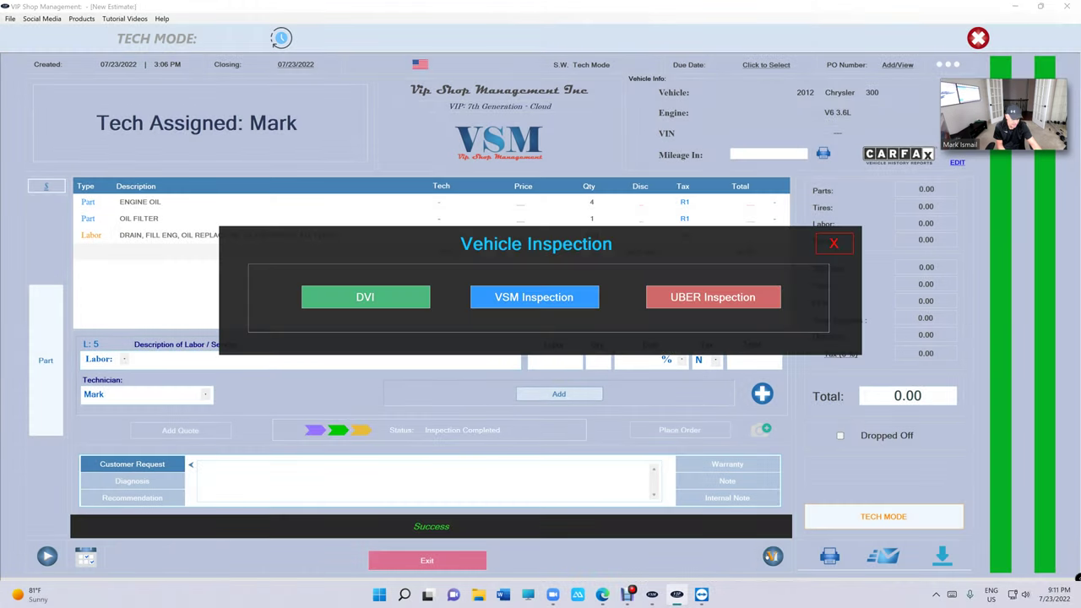
click(388, 304)
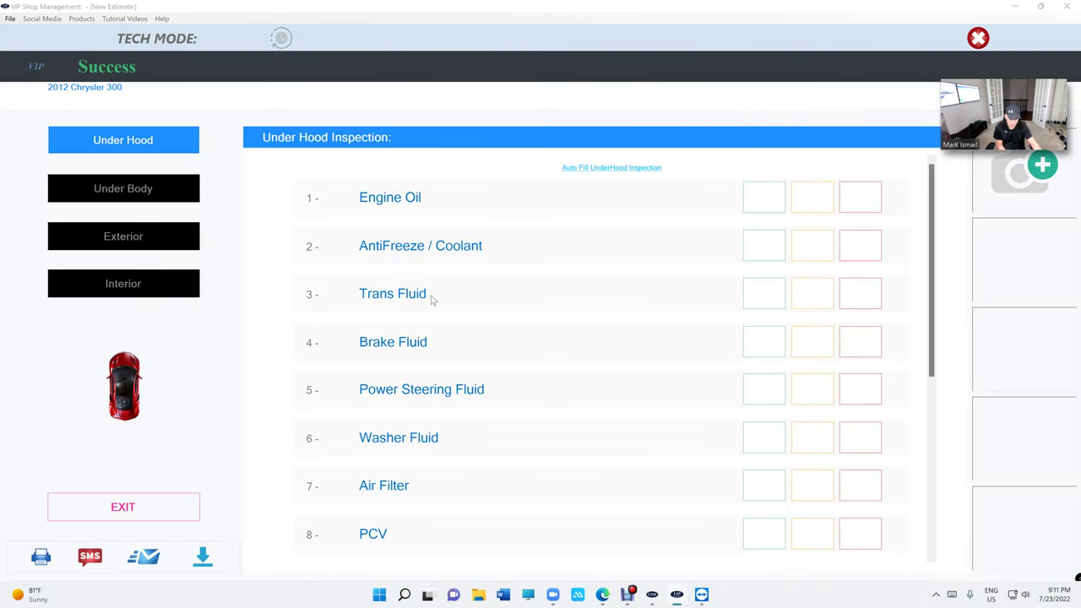
scroll(442, 304, down, 3)
scroll(441, 304, up, 3)
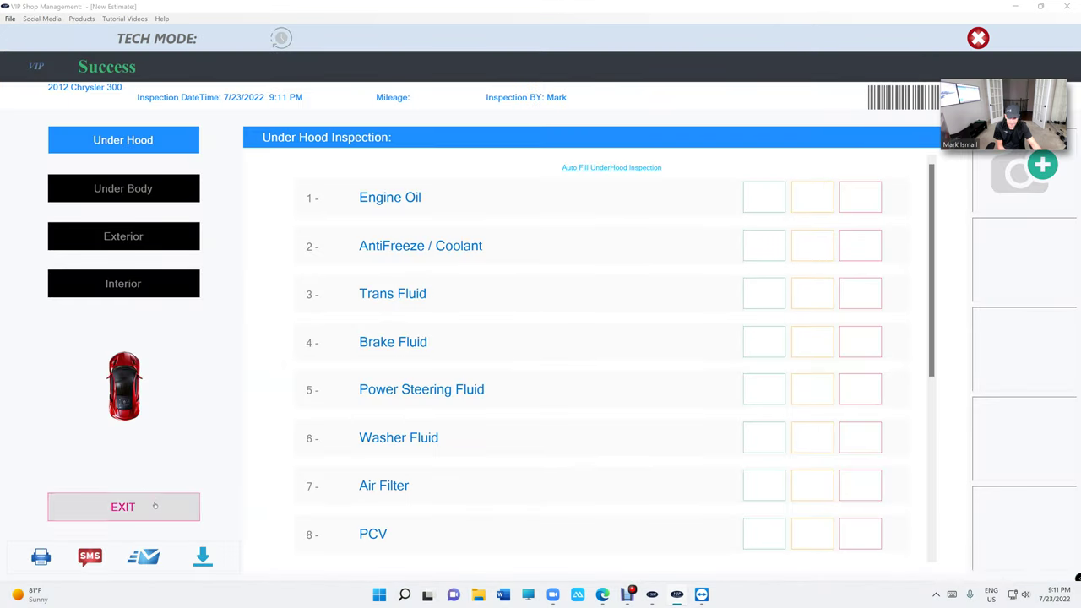
click(126, 507)
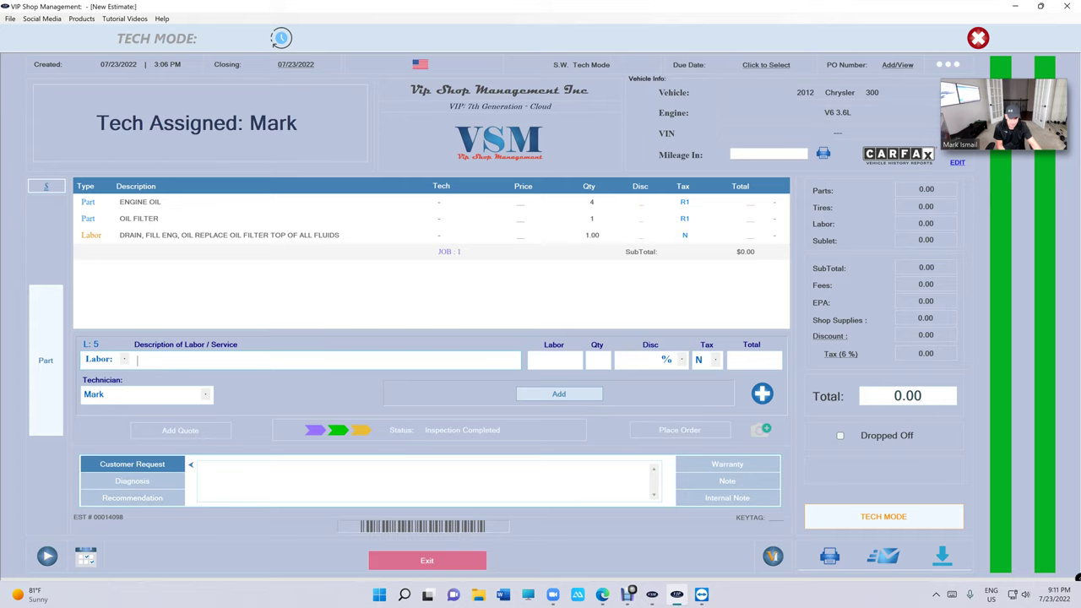
- Mark all Under Hood items good, and flag Brake Pads/Shoes and Brake Rotors under Under Body
click(480, 434)
click(820, 242)
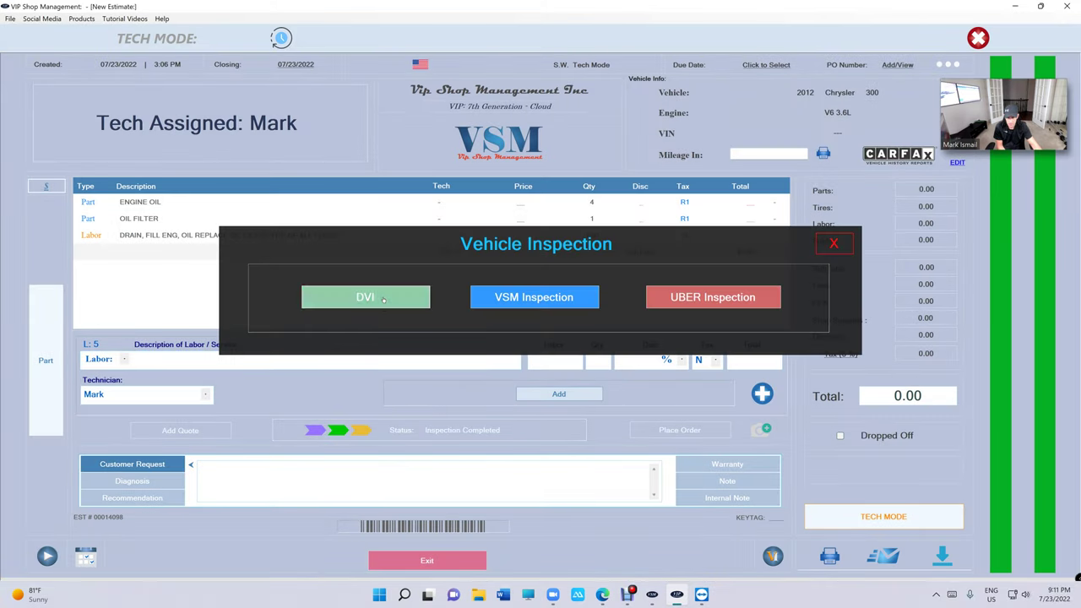
click(418, 297)
click(611, 167)
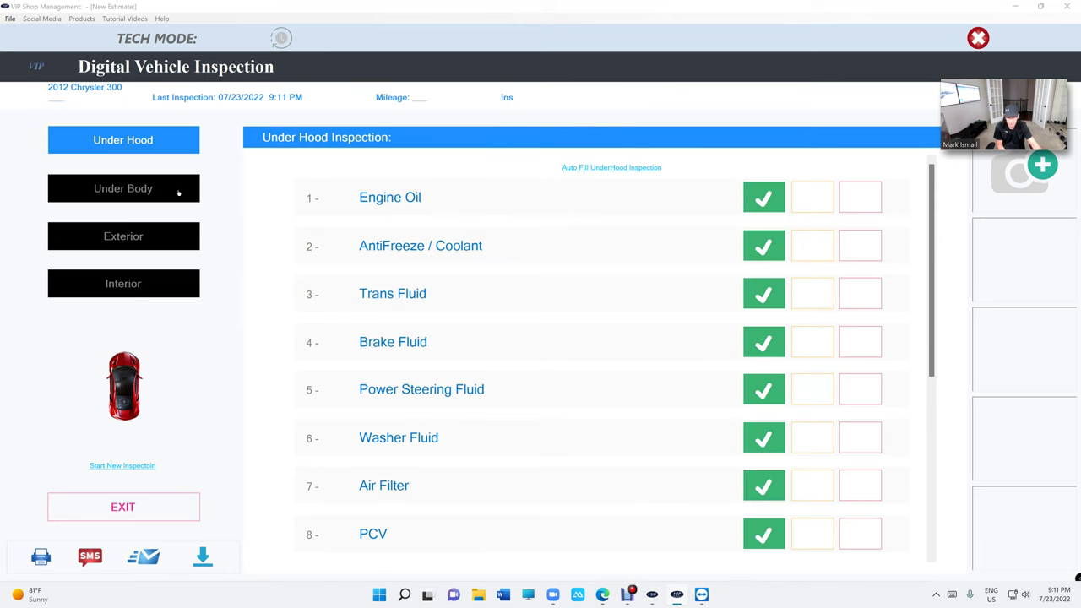
click(160, 189)
click(855, 181)
click(858, 231)
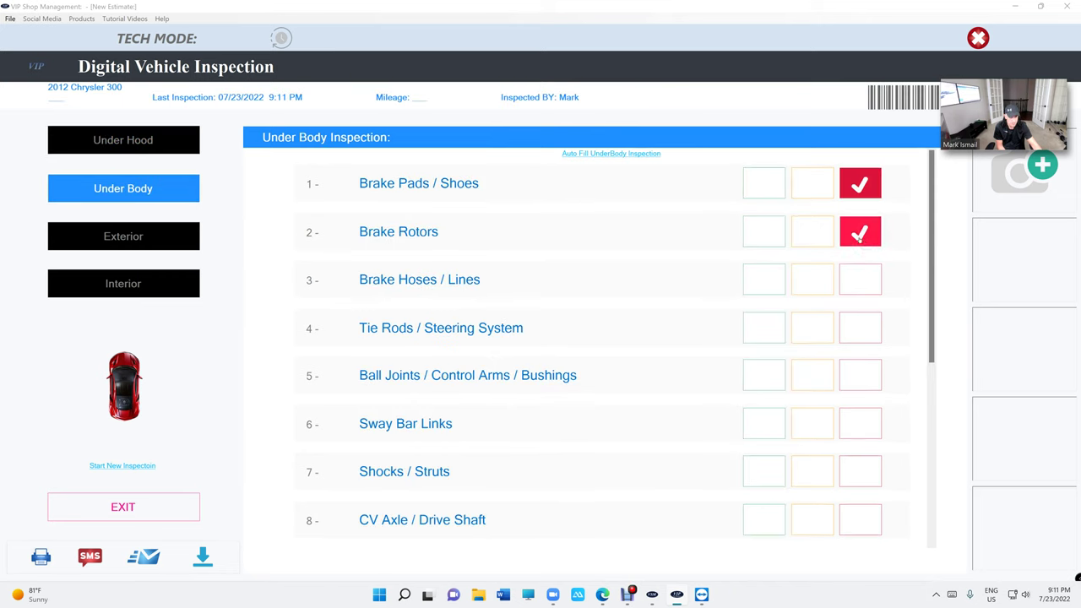
click(593, 157)
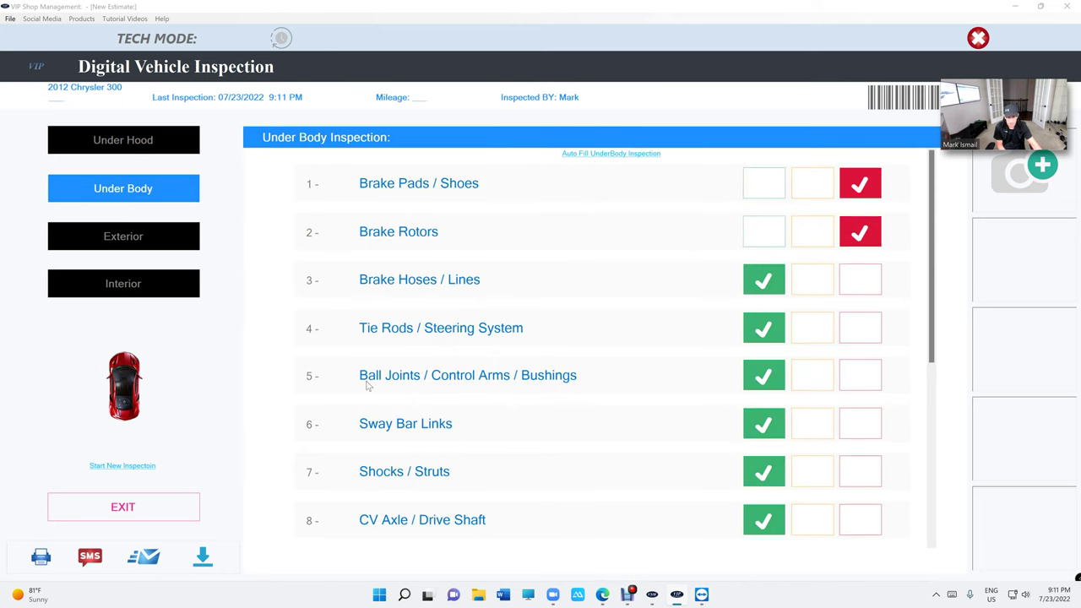
click(135, 511)
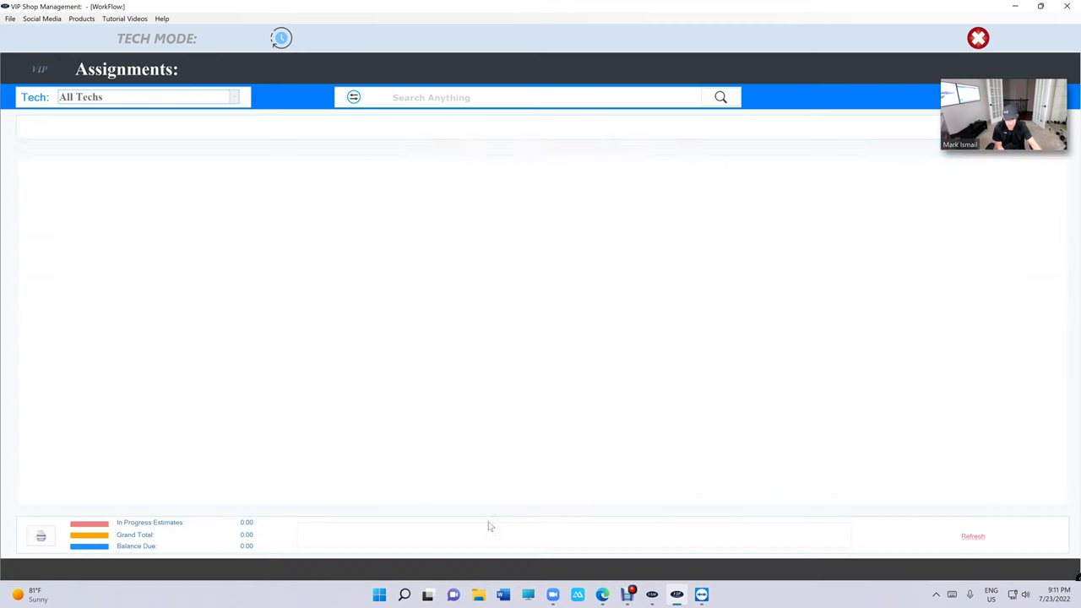
- Close the estimate, reopen the Chrysler 300 inspection to check it, then return to Assignments
click(469, 560)
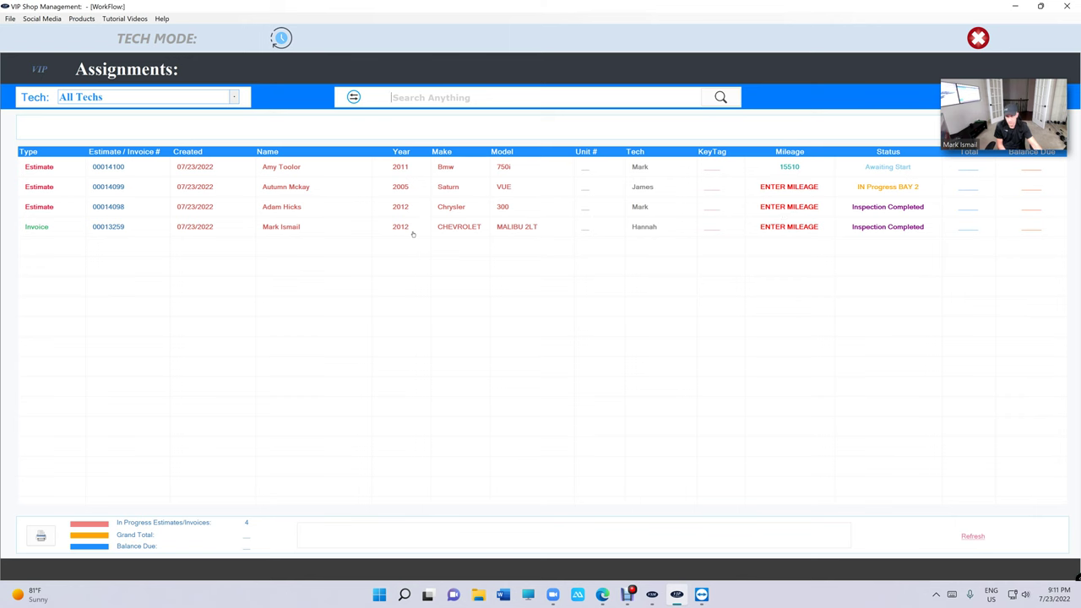
double_click(473, 212)
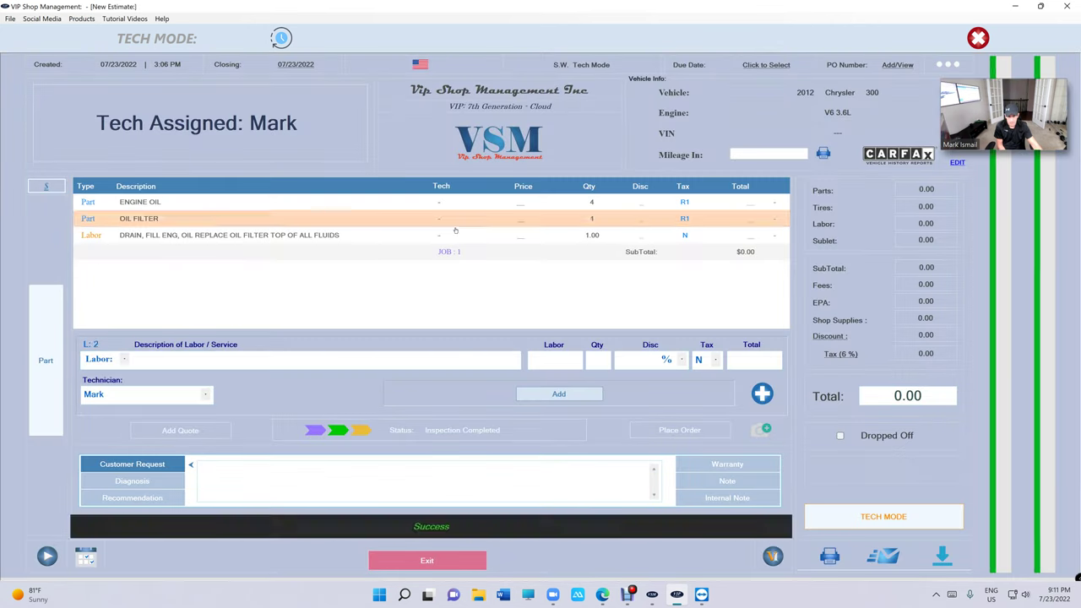
click(772, 556)
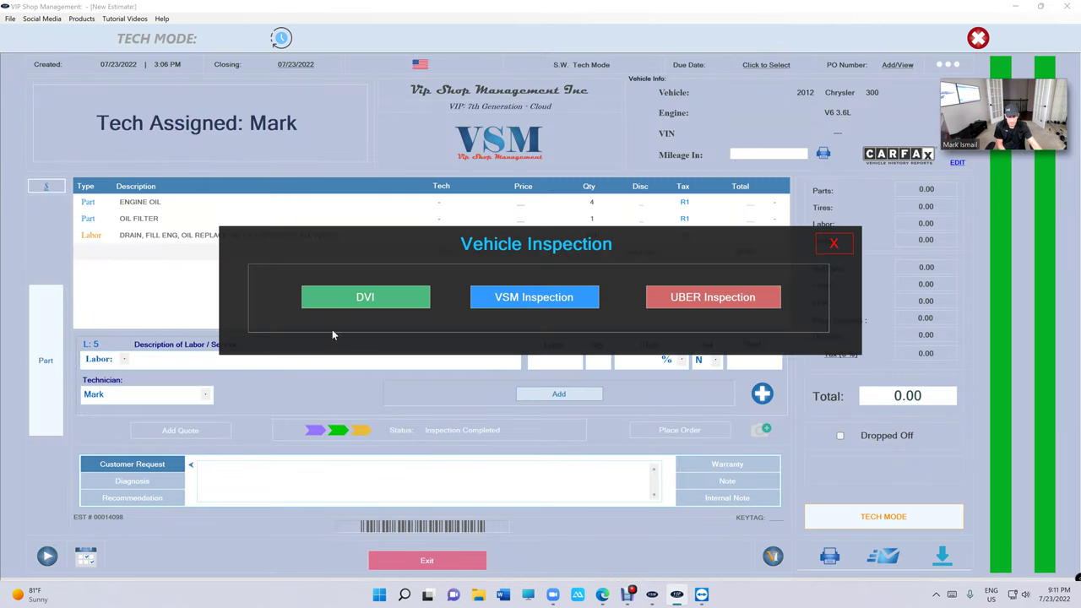
click(337, 303)
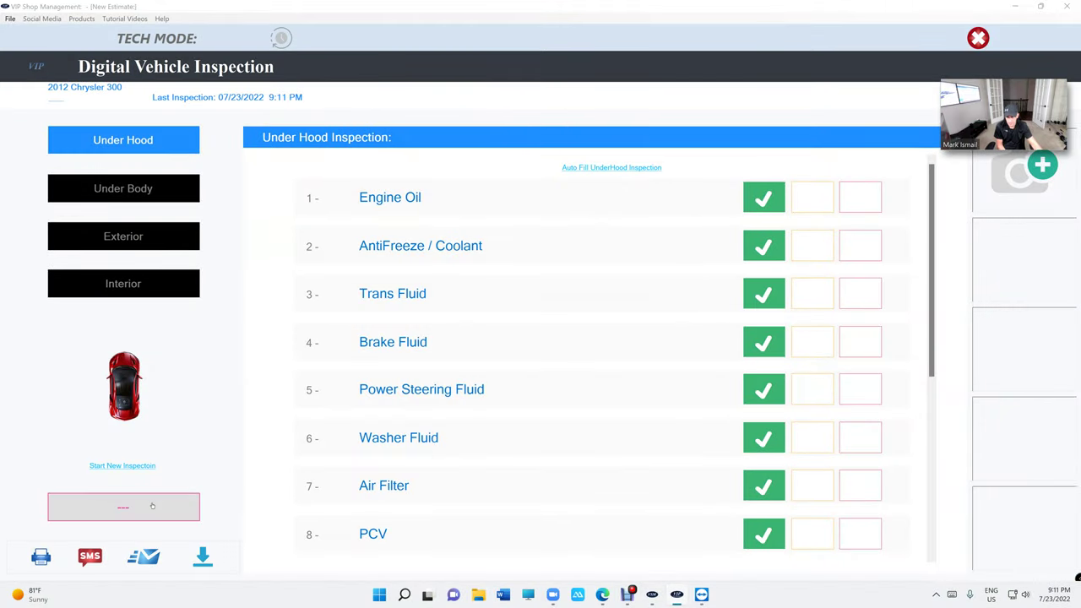
click(152, 505)
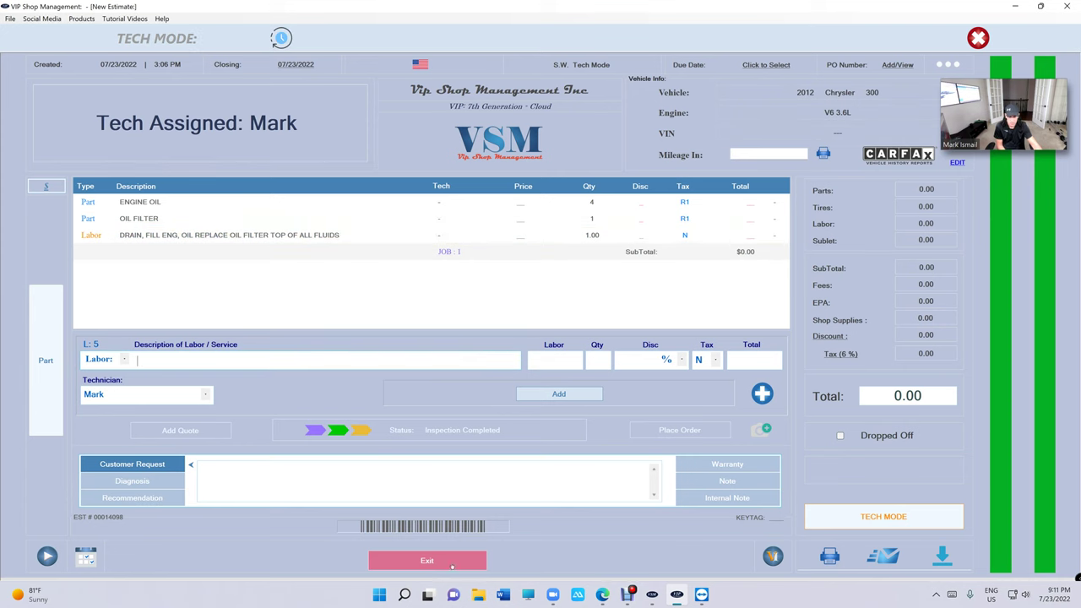
click(452, 564)
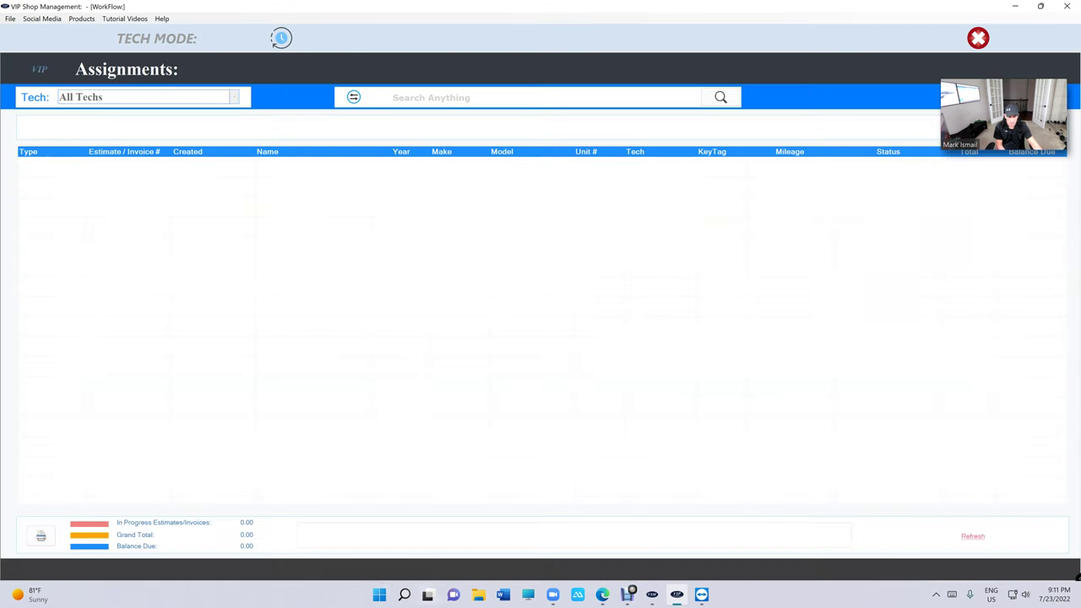
- Exit tech mode, sign in with the service writer passcode, and open the WorkFlow board
click(985, 44)
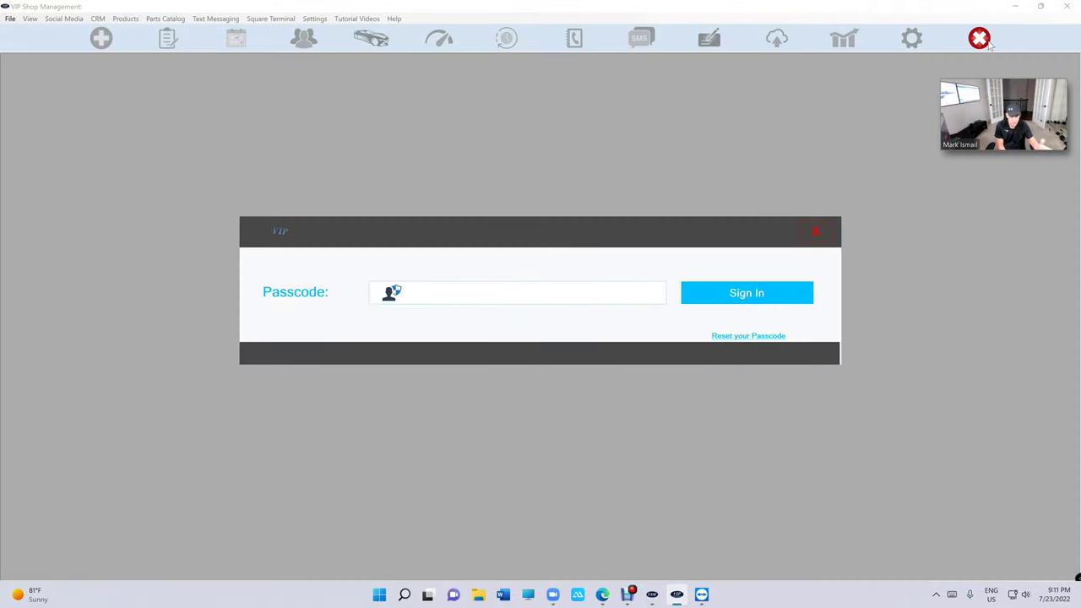
text(****)
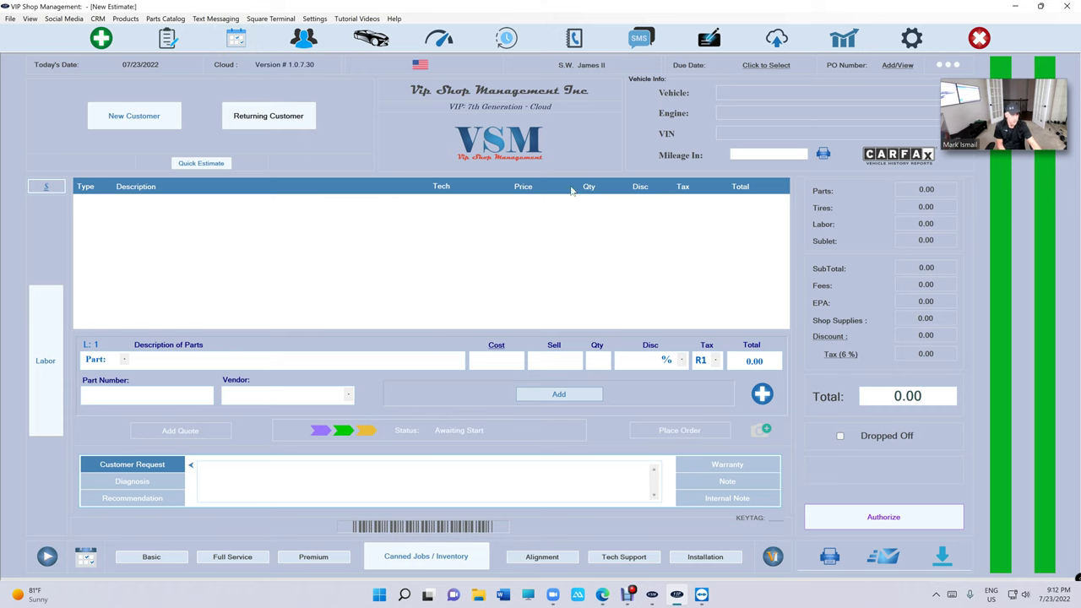
click(168, 39)
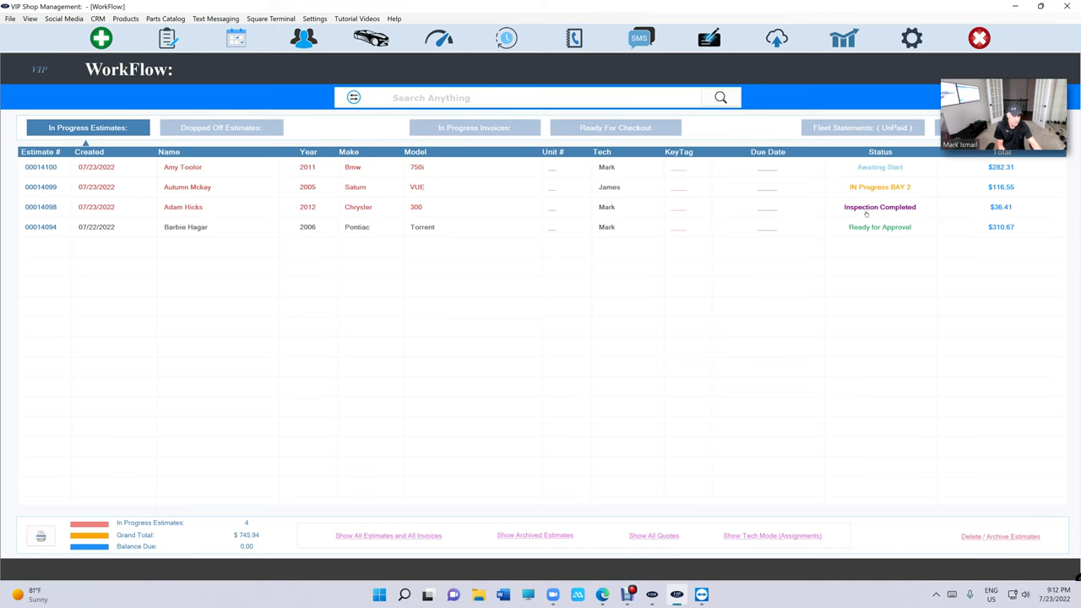
- Auto-populate the Chrysler 300 inspection summary from the Interior checklist, then go back to WorkFlow
double_click(866, 214)
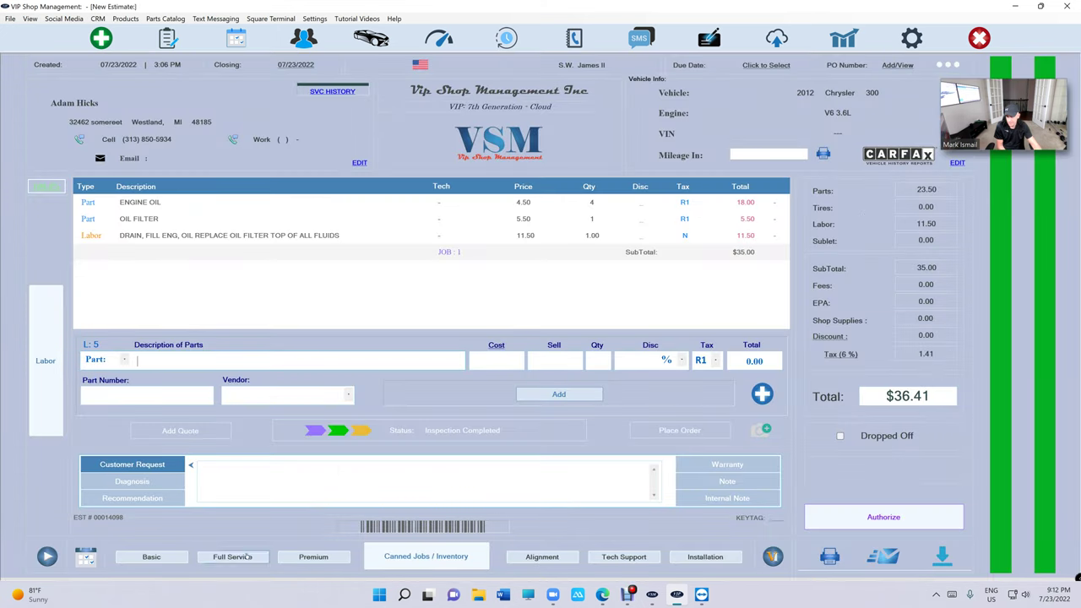
click(770, 558)
click(407, 298)
scroll(482, 362, down, 5)
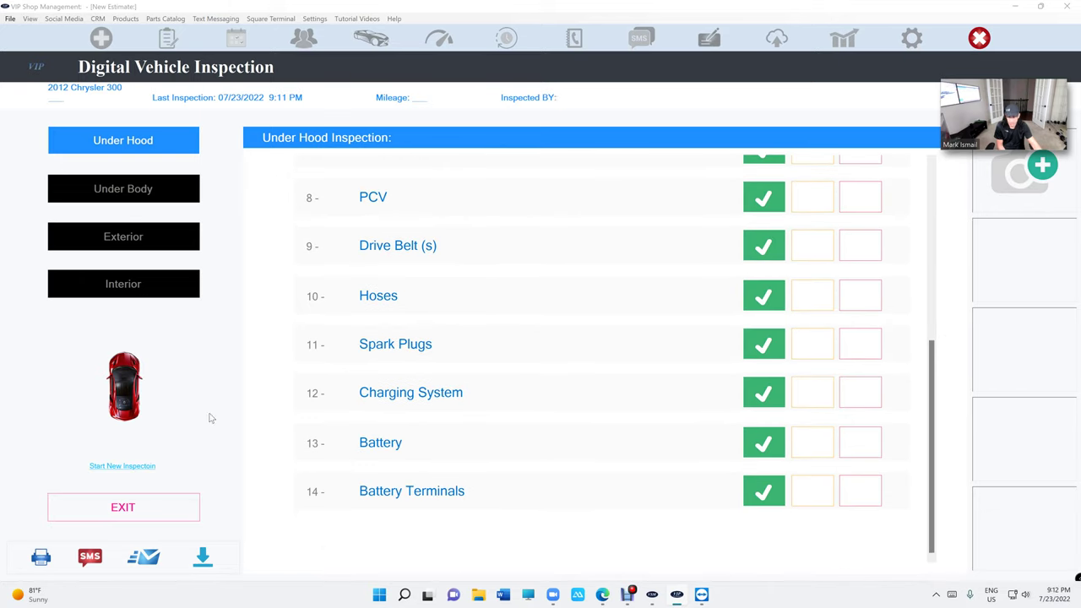
click(123, 292)
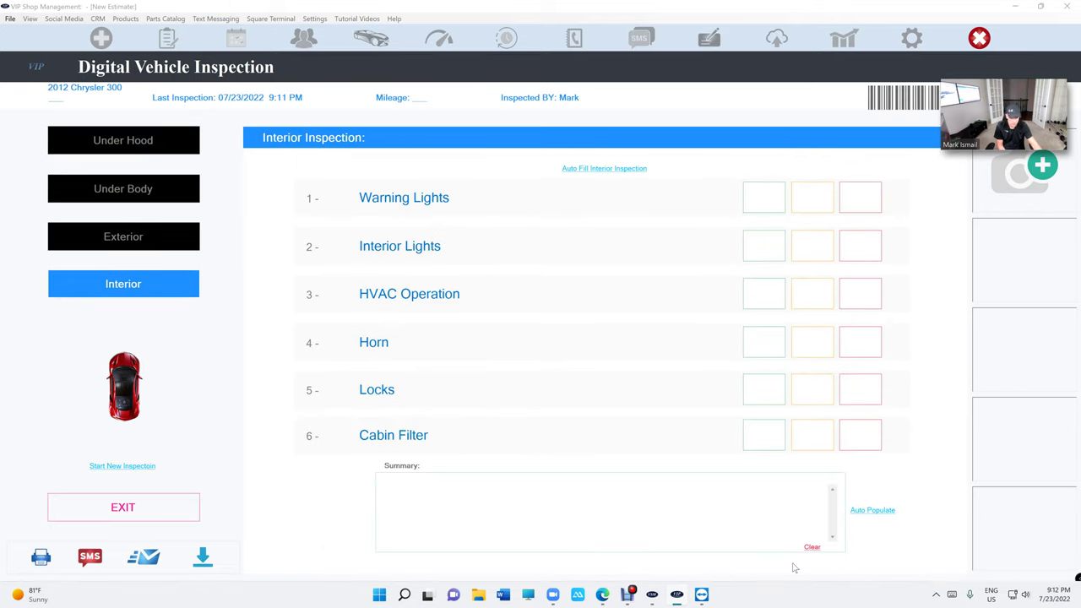
click(870, 510)
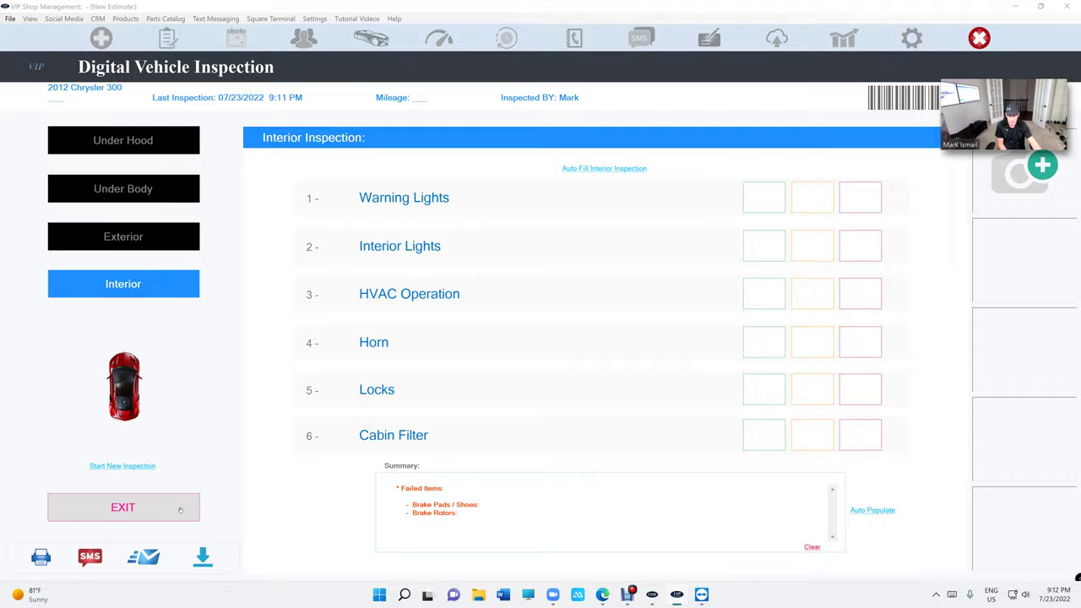
click(122, 507)
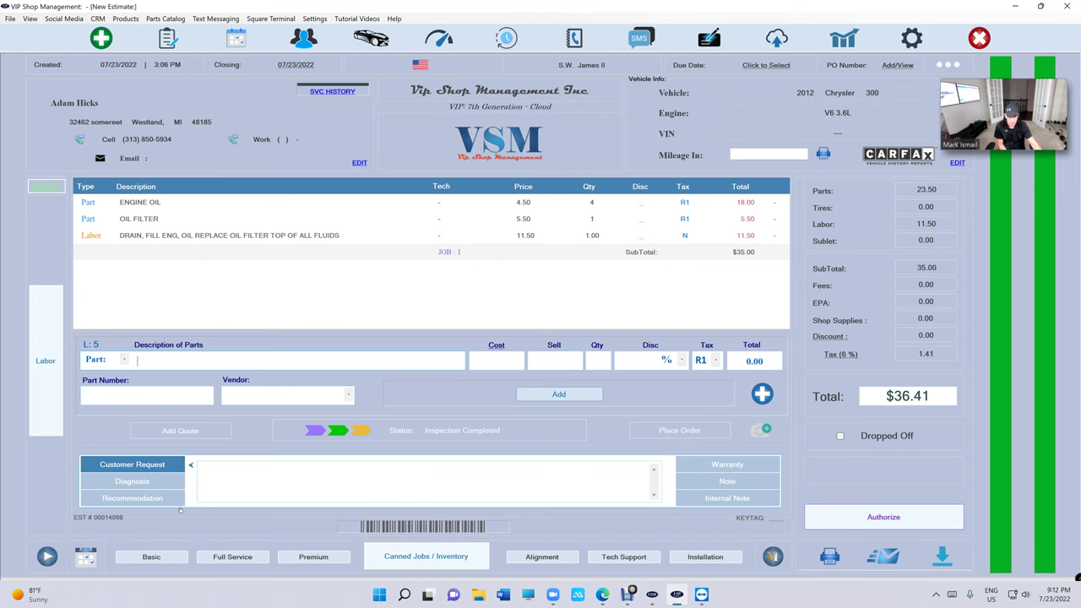
click(167, 38)
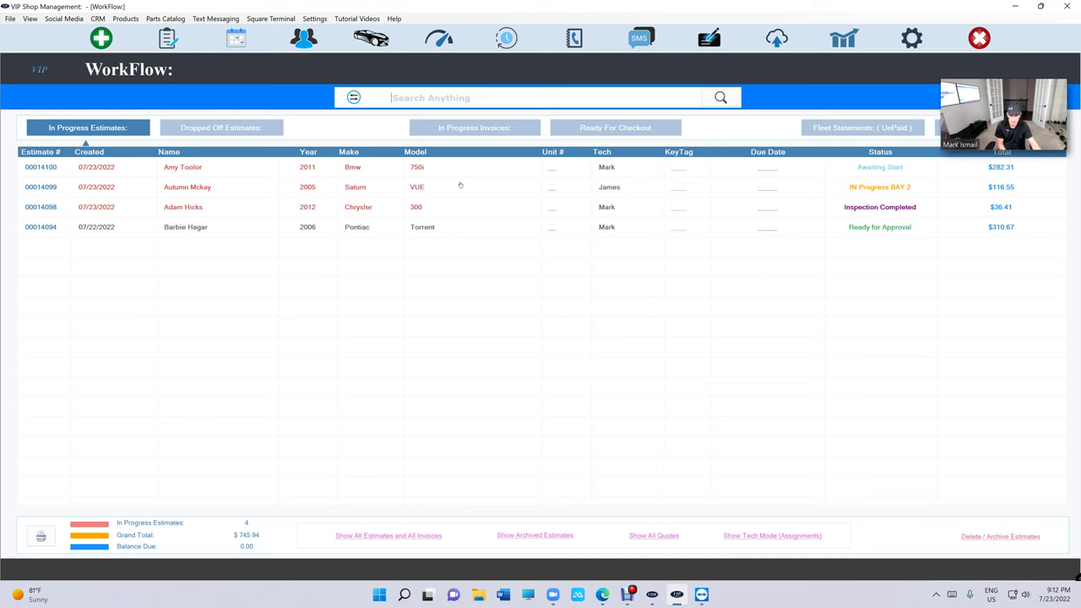
double_click(410, 168)
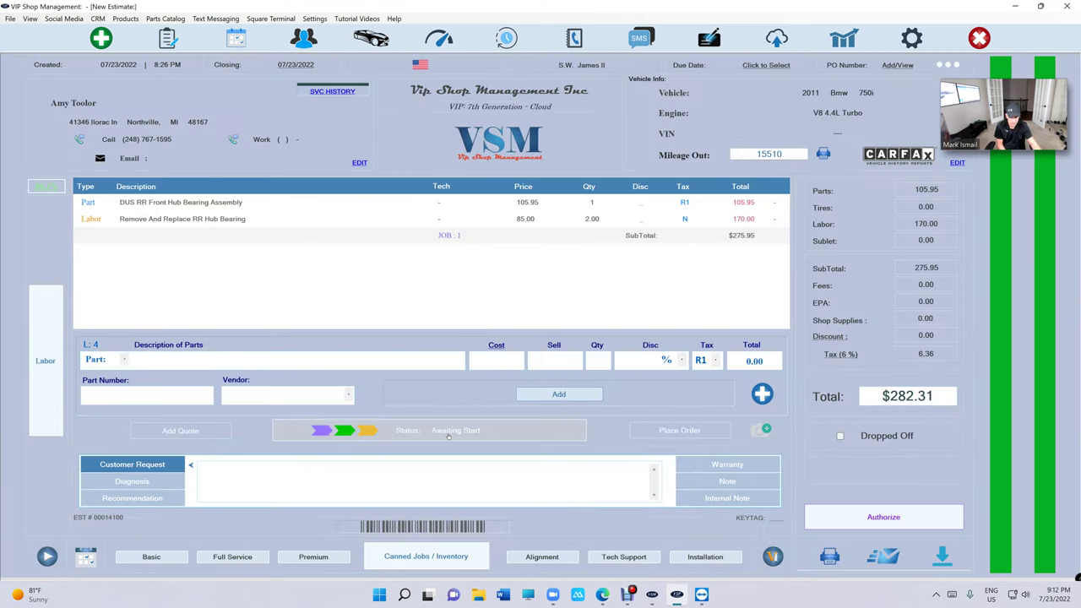
click(448, 432)
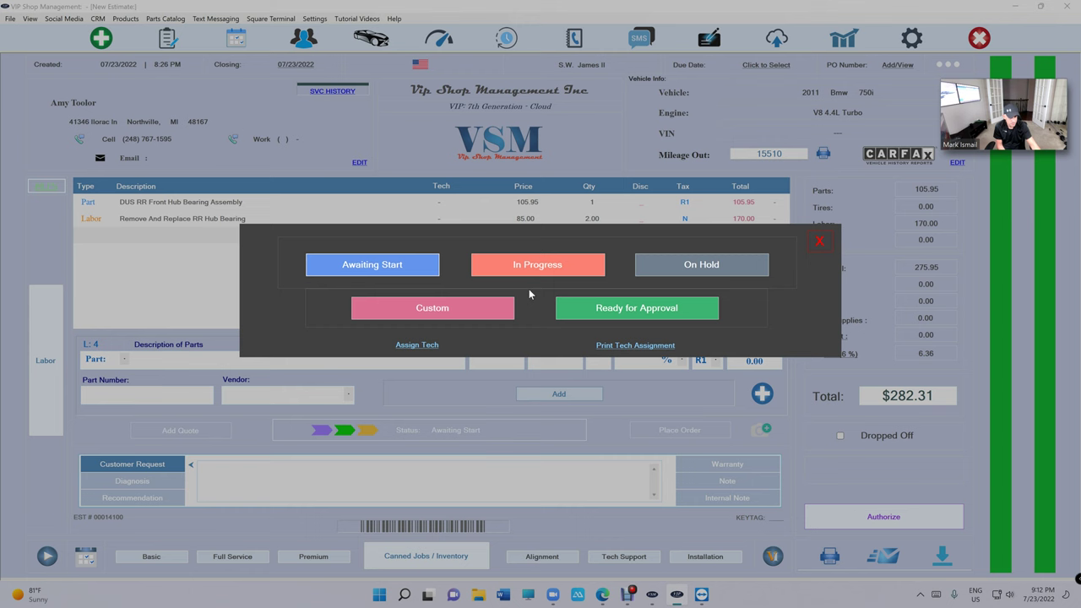
click(528, 271)
click(345, 266)
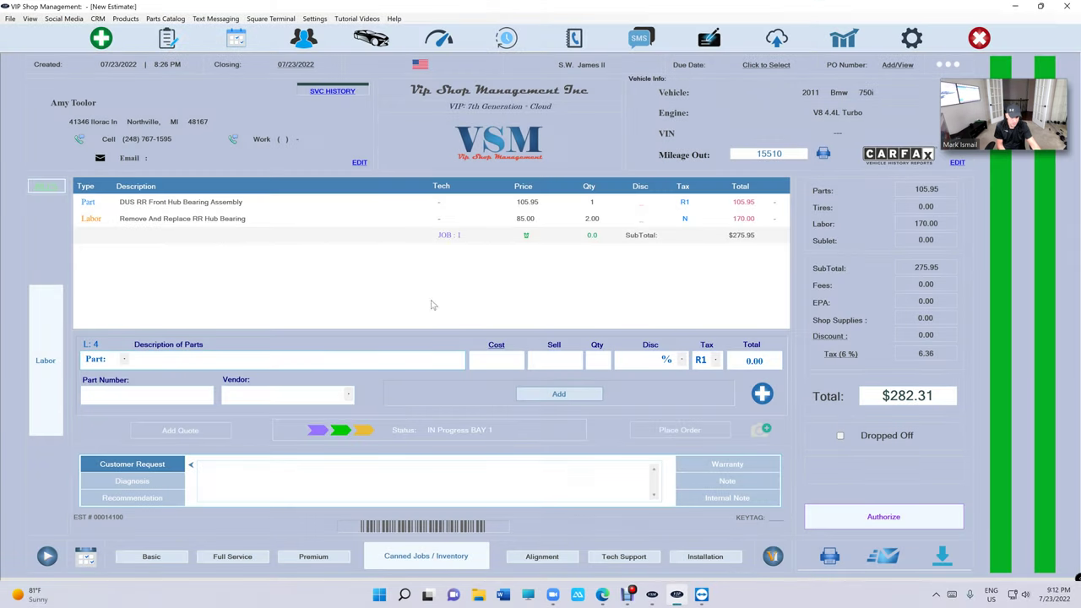
click(490, 428)
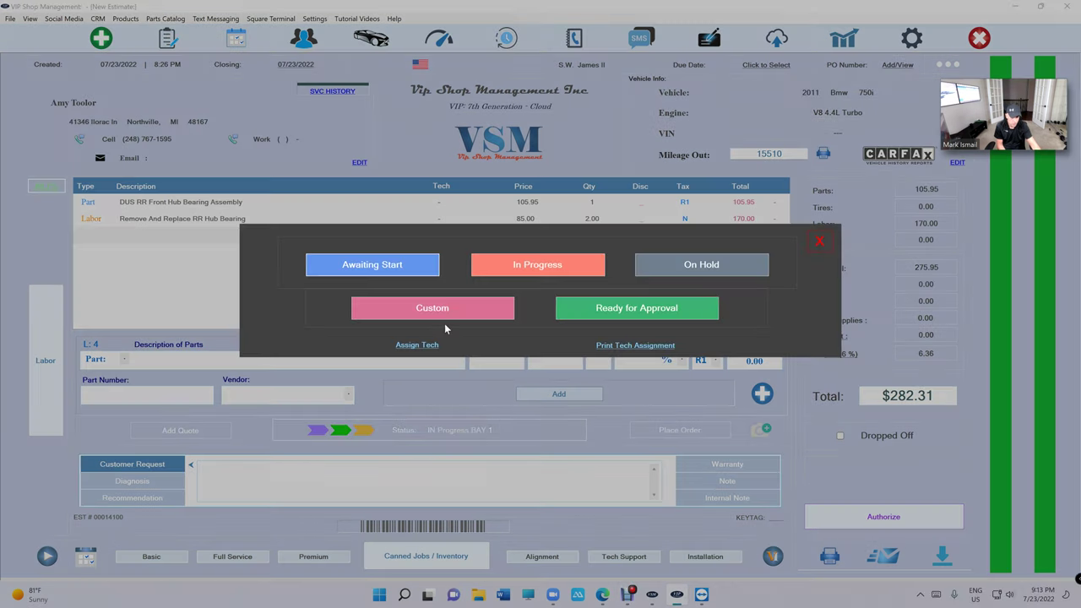
click(372, 265)
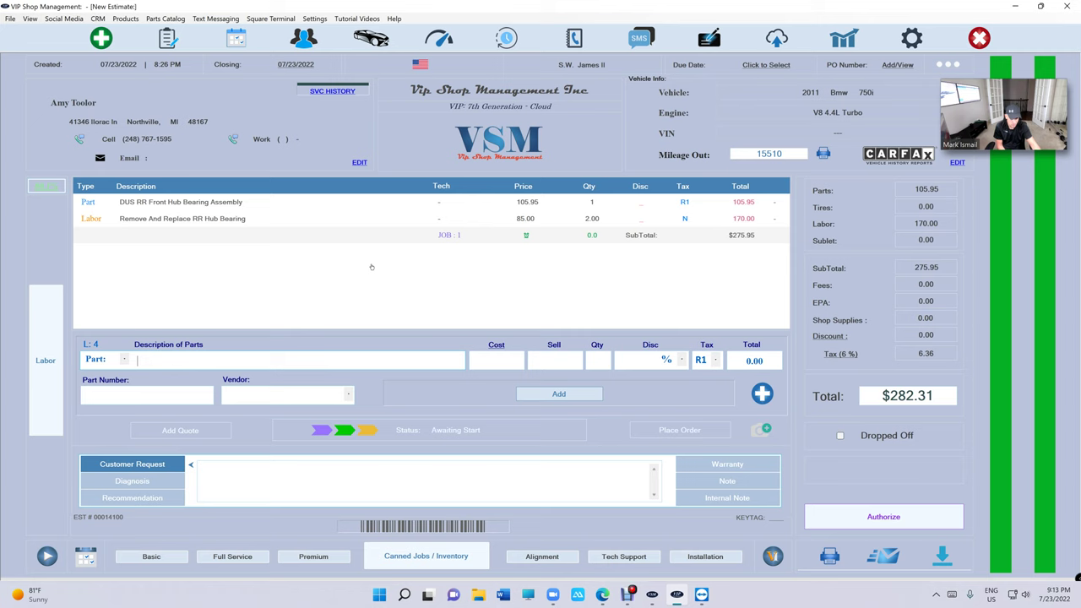
click(427, 435)
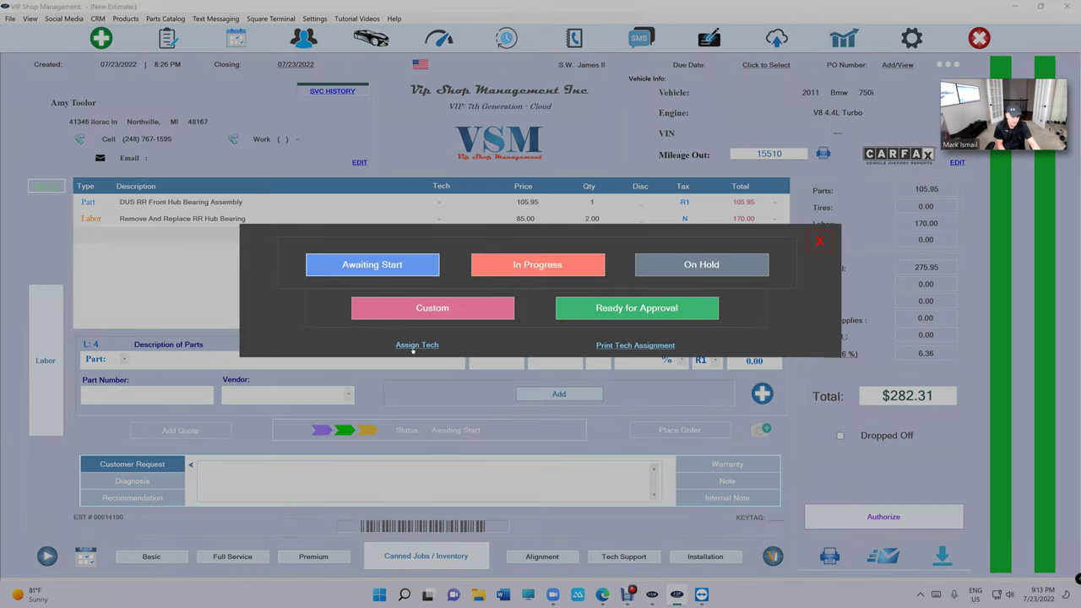
click(819, 242)
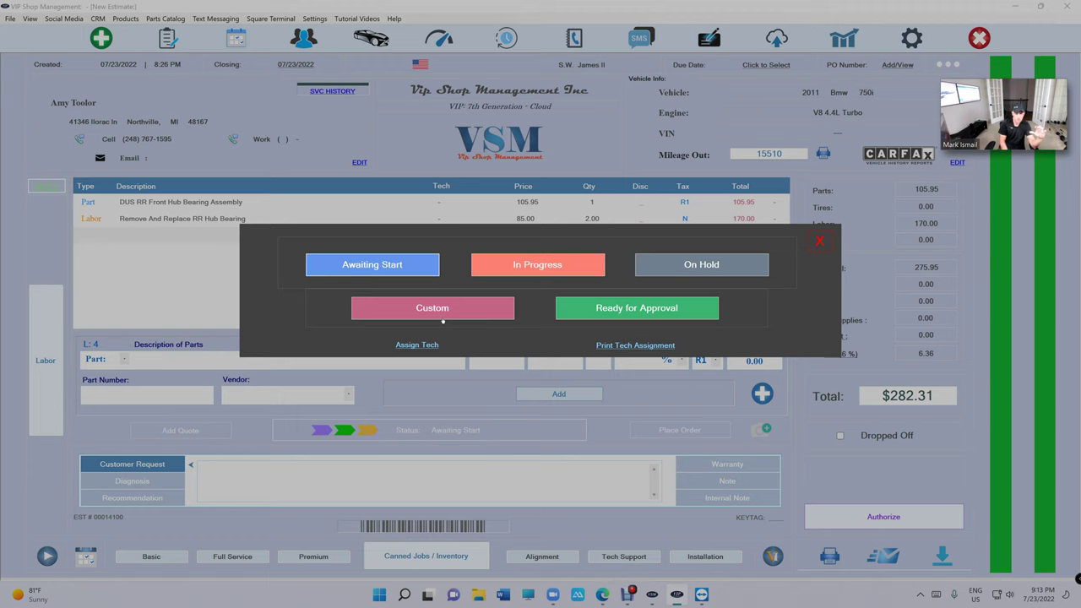
click(819, 242)
- Switch the WorkFlow list to Tech Assignments mode and filter it to one technician
click(167, 37)
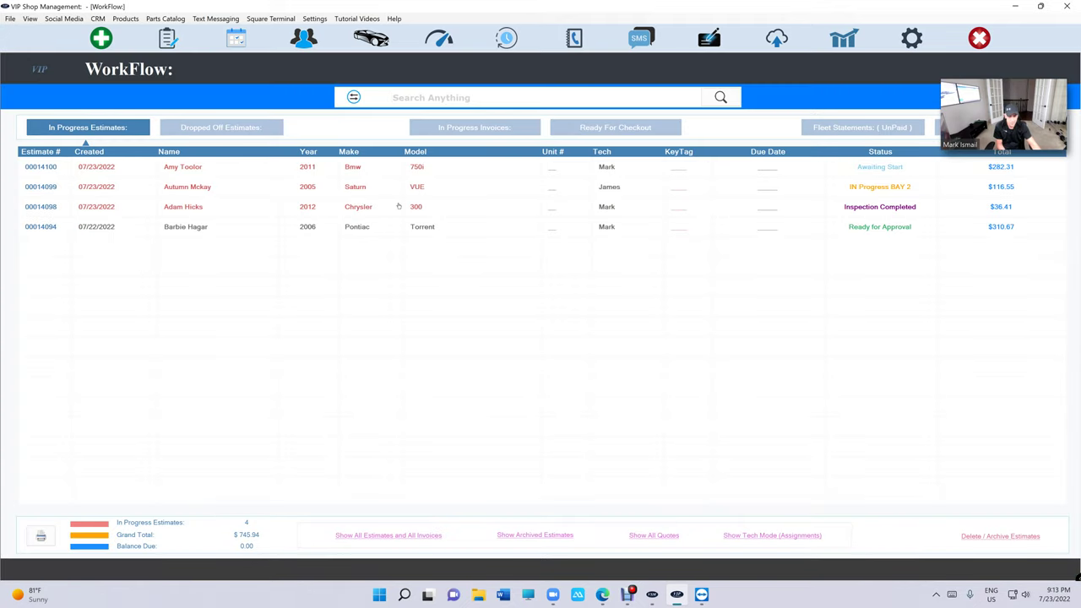
click(730, 538)
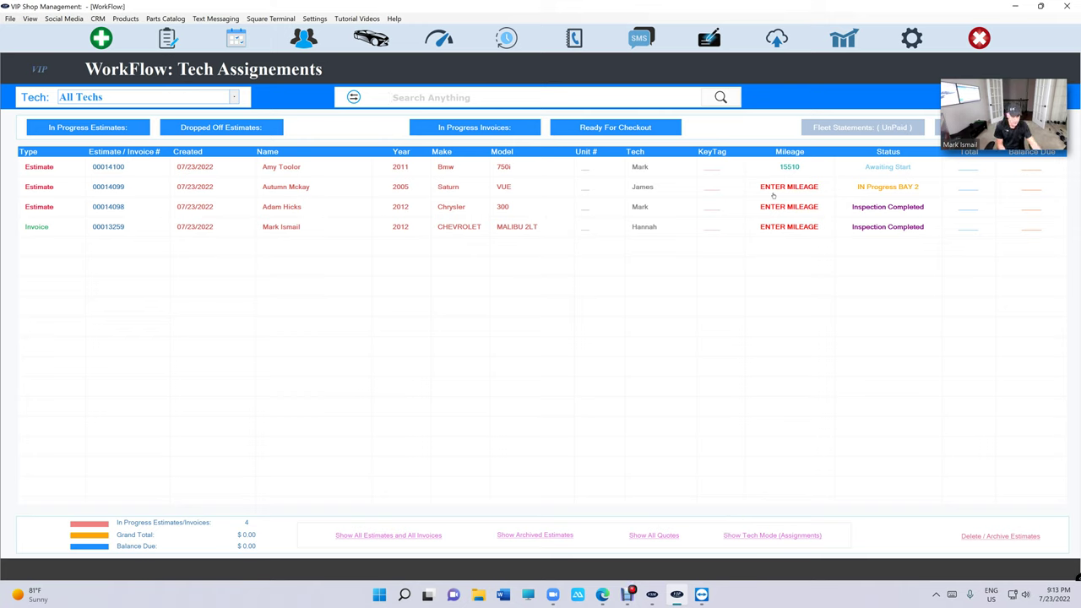
click(182, 100)
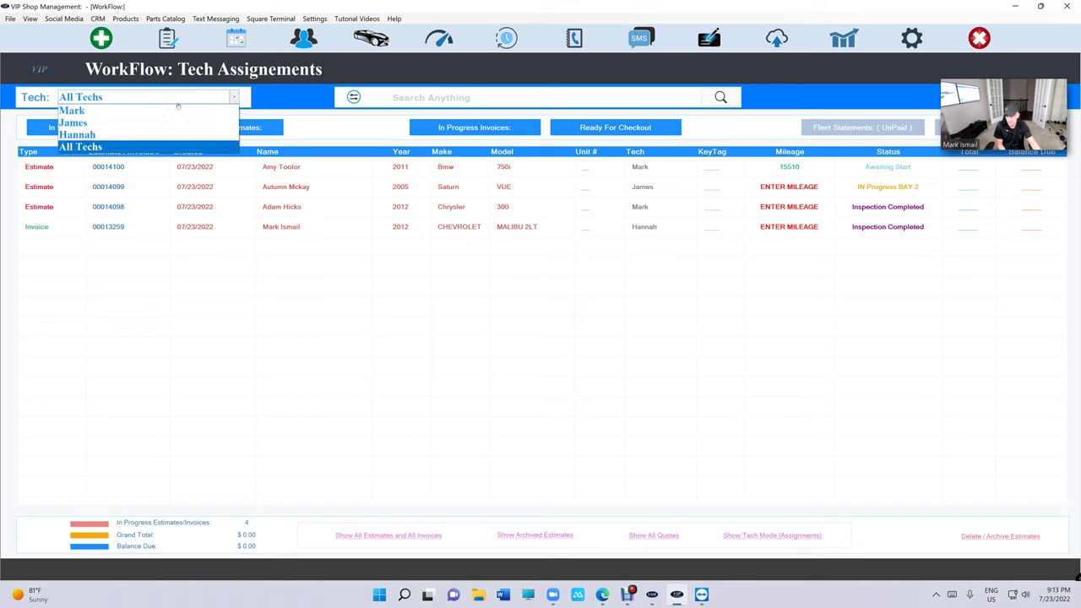
click(177, 110)
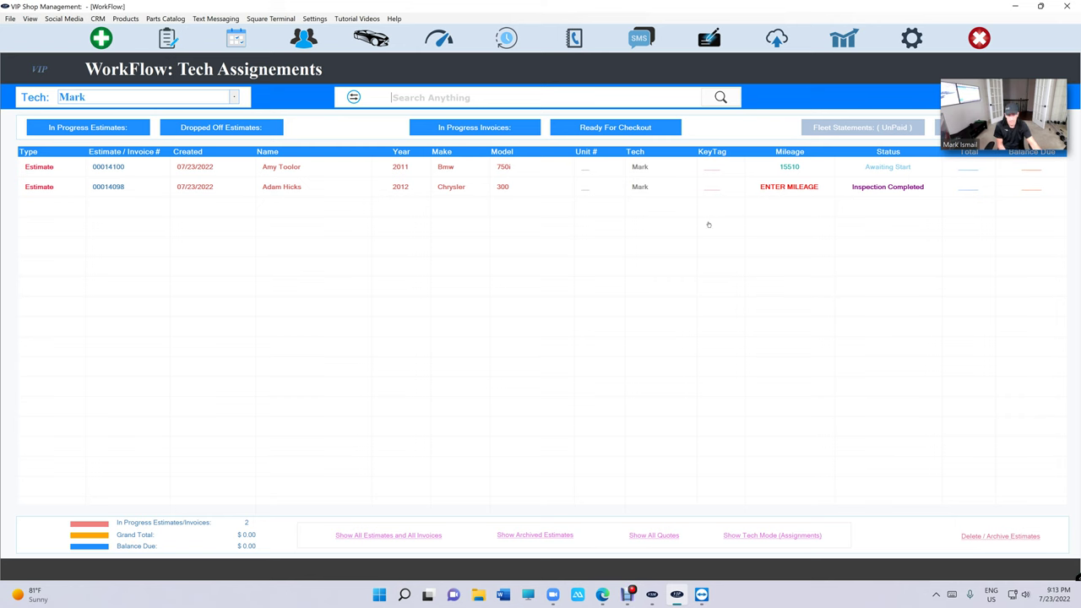
- View the 2012 Chrysler 300 estimate, then reset the technician filter to All Techs
click(717, 192)
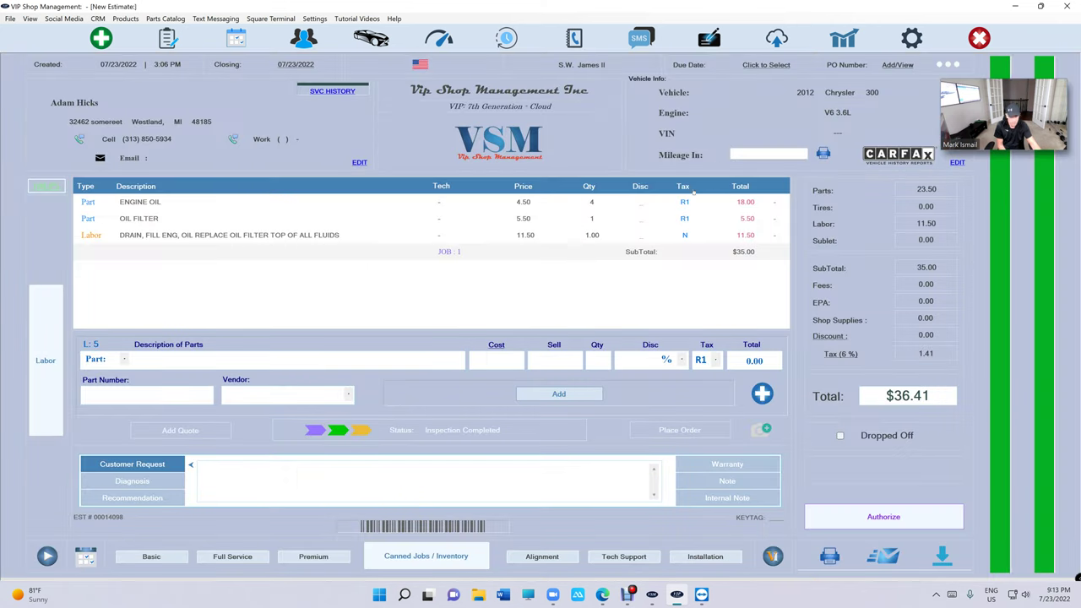
click(168, 37)
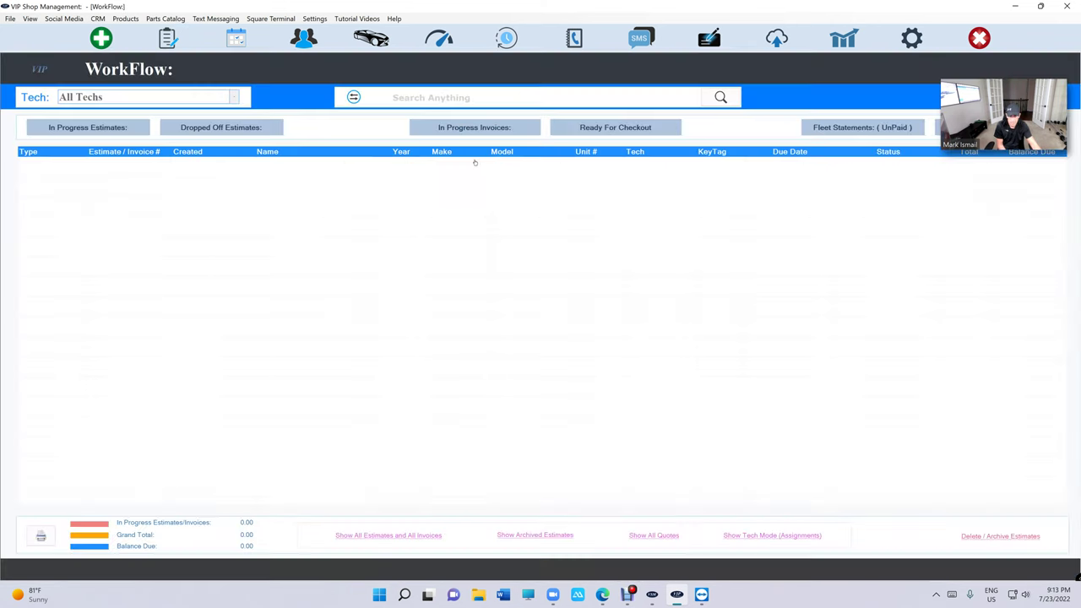
click(110, 101)
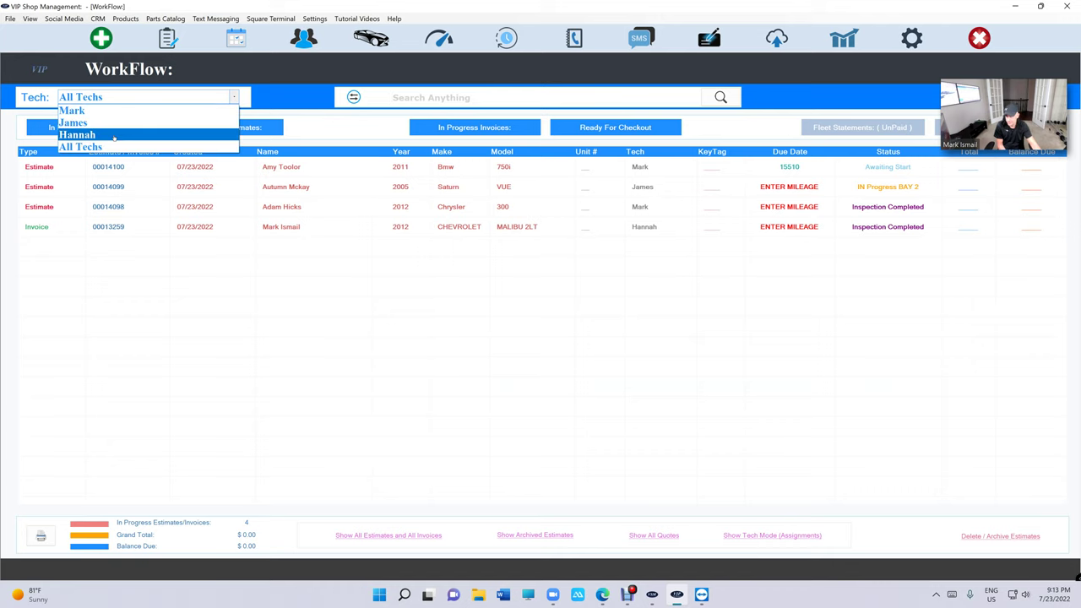
click(114, 147)
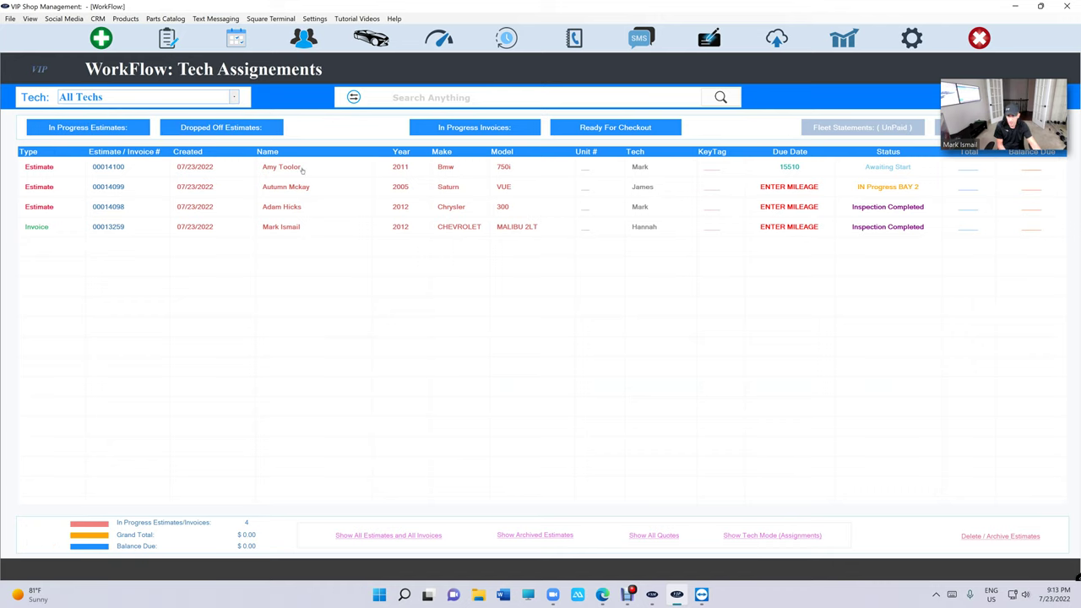
- Toggle the In Progress and Ready for Checkout invoice lists, then return to Tech Assignments
click(473, 127)
click(615, 128)
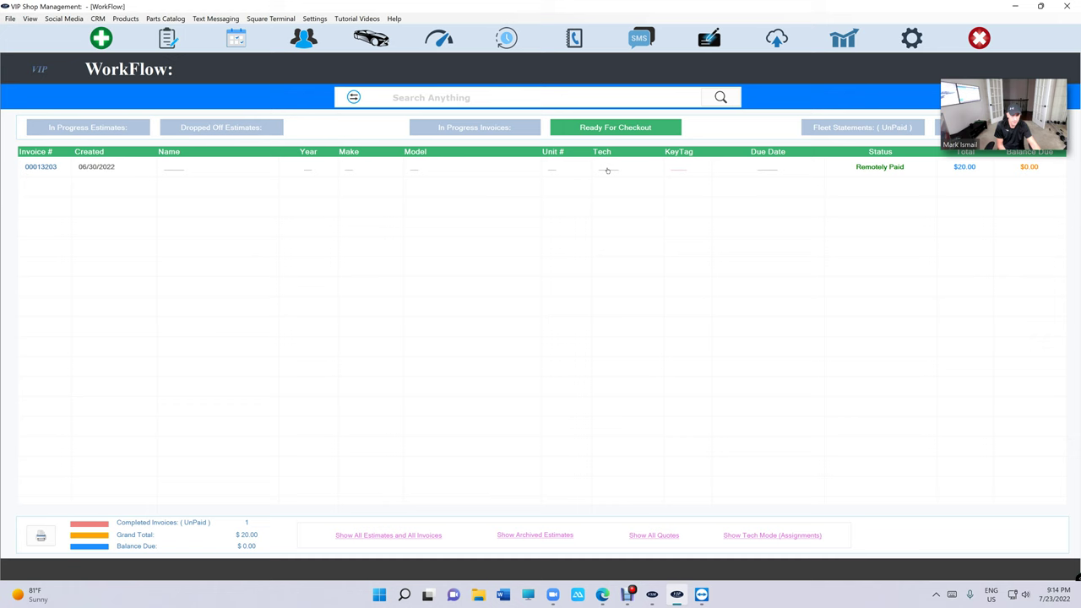
click(733, 535)
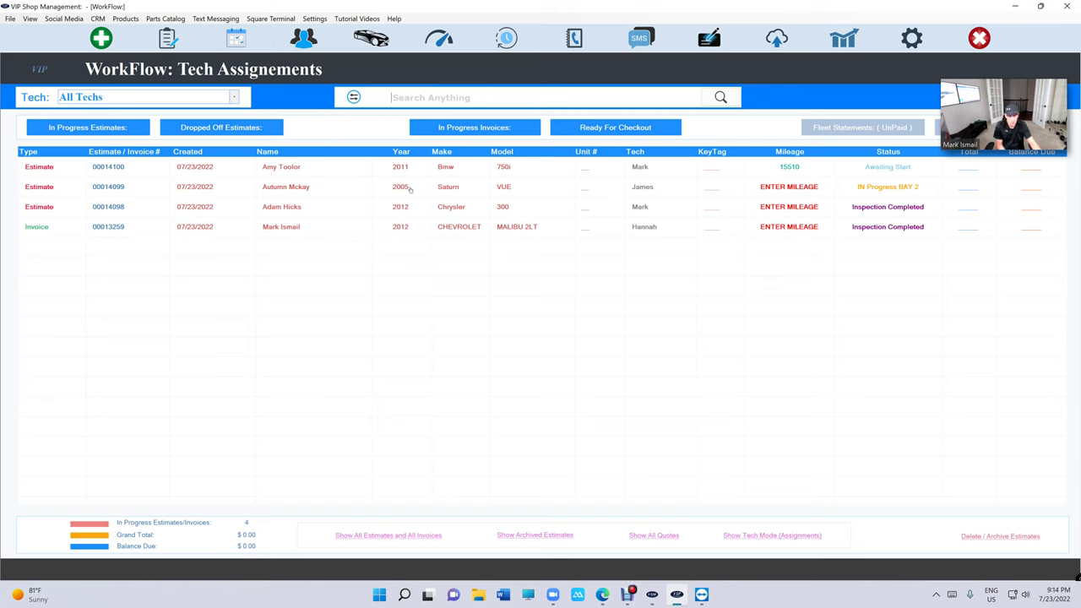
- Reassign the Saturn VUE estimate to another technician and set it On Hold
click(410, 189)
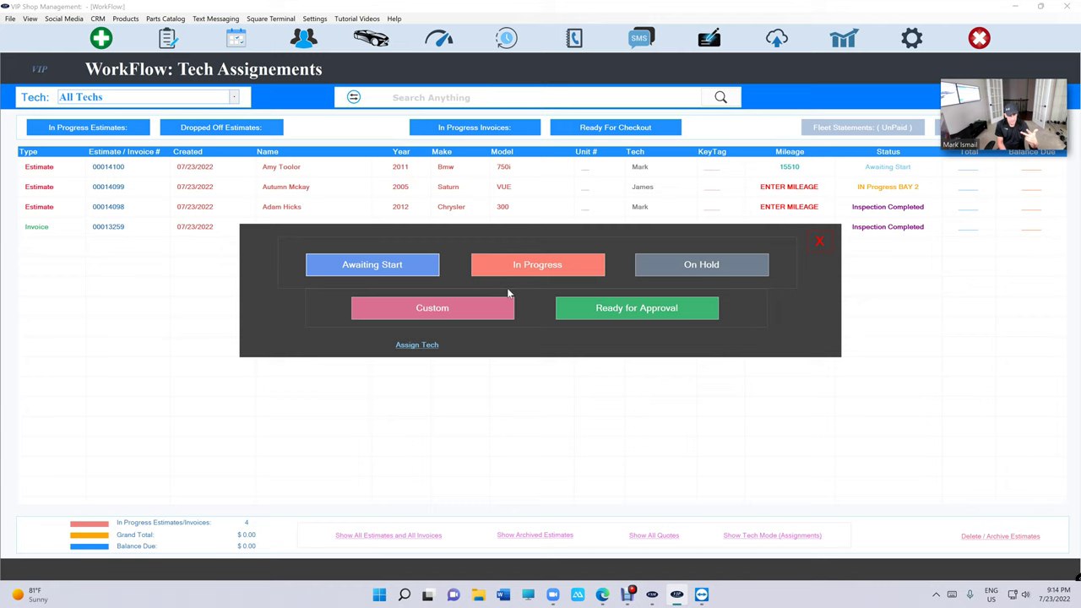
click(428, 346)
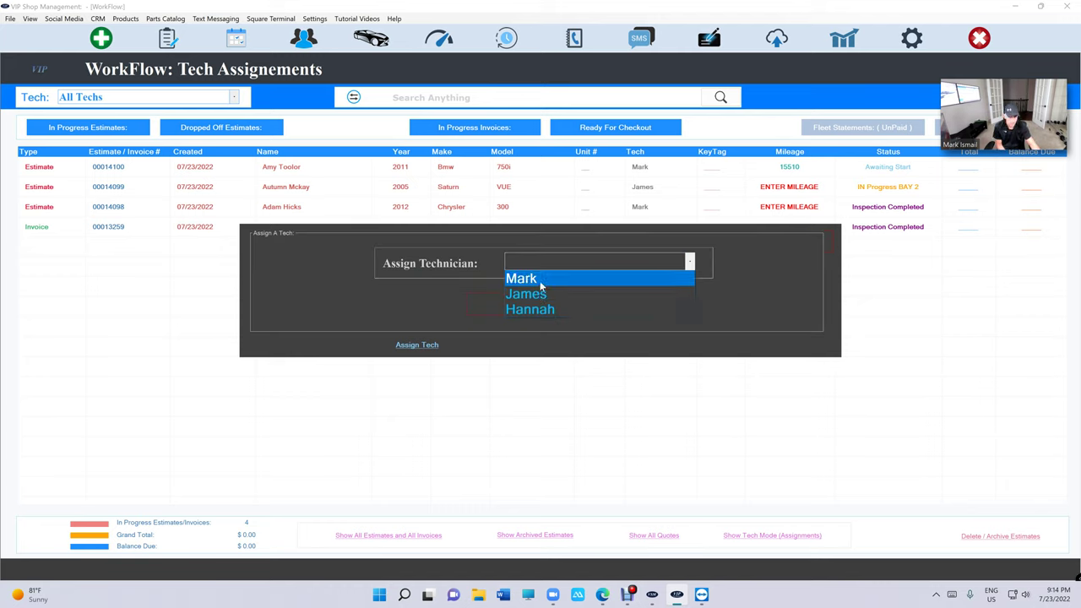
click(539, 312)
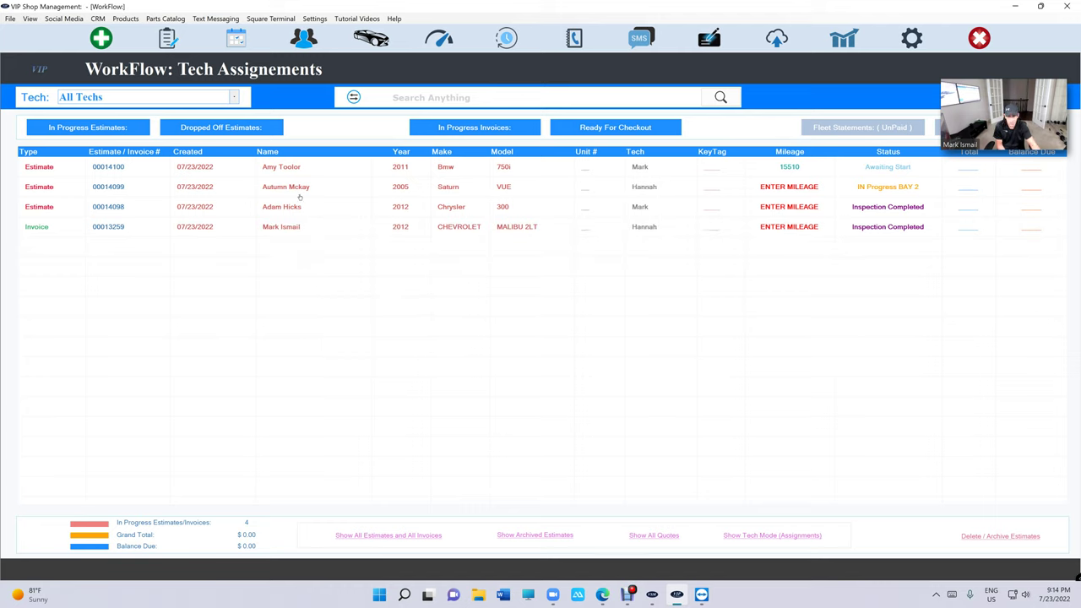
click(669, 190)
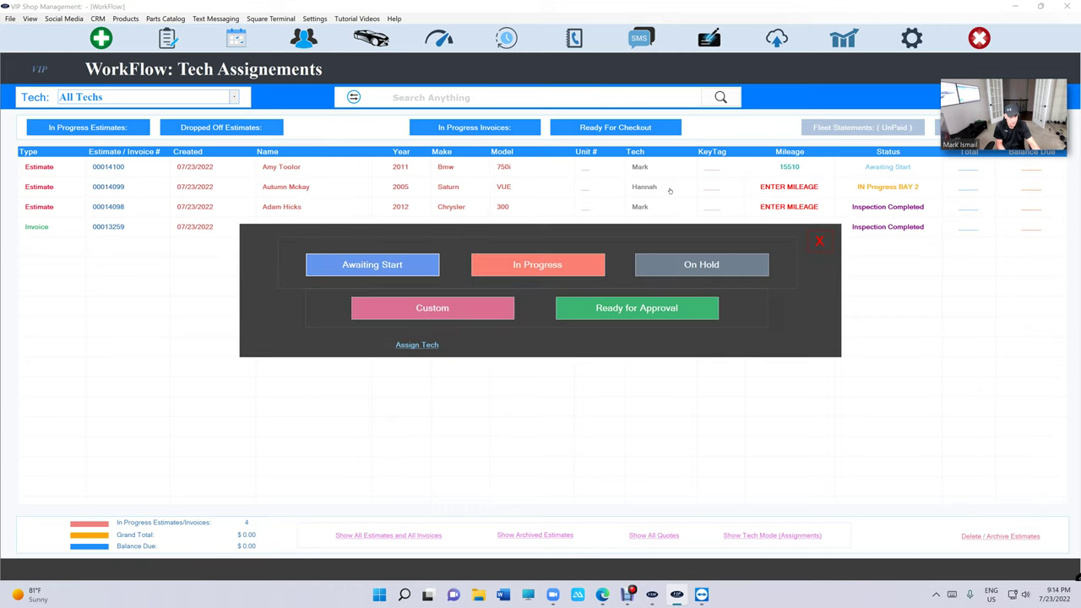
click(707, 264)
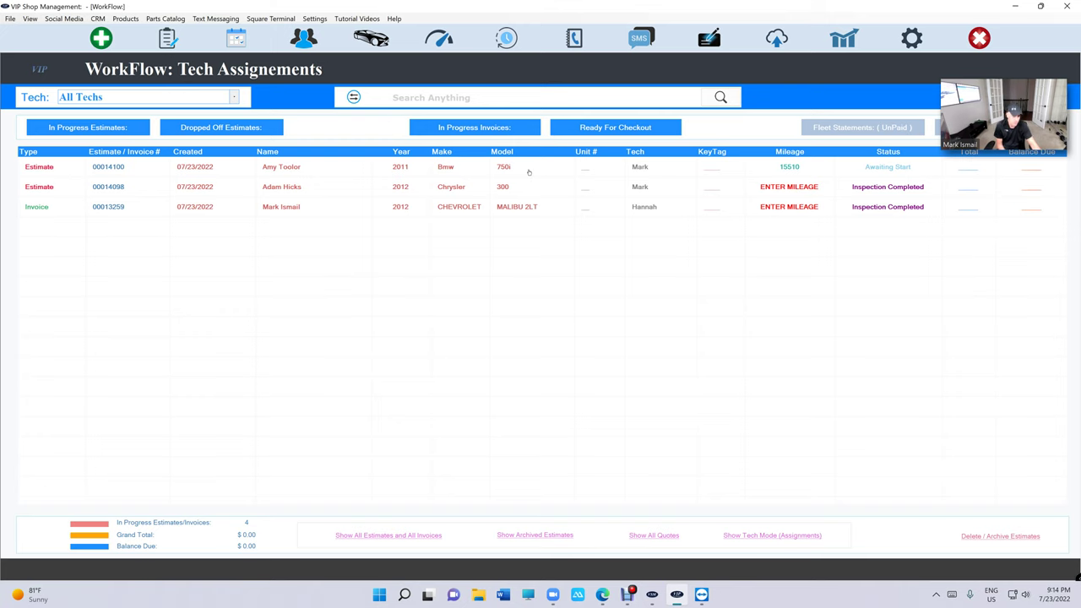
- Compare All Estimates against Tech Assignments, ending on all seven jobs with BMW 750i status choices open
click(400, 537)
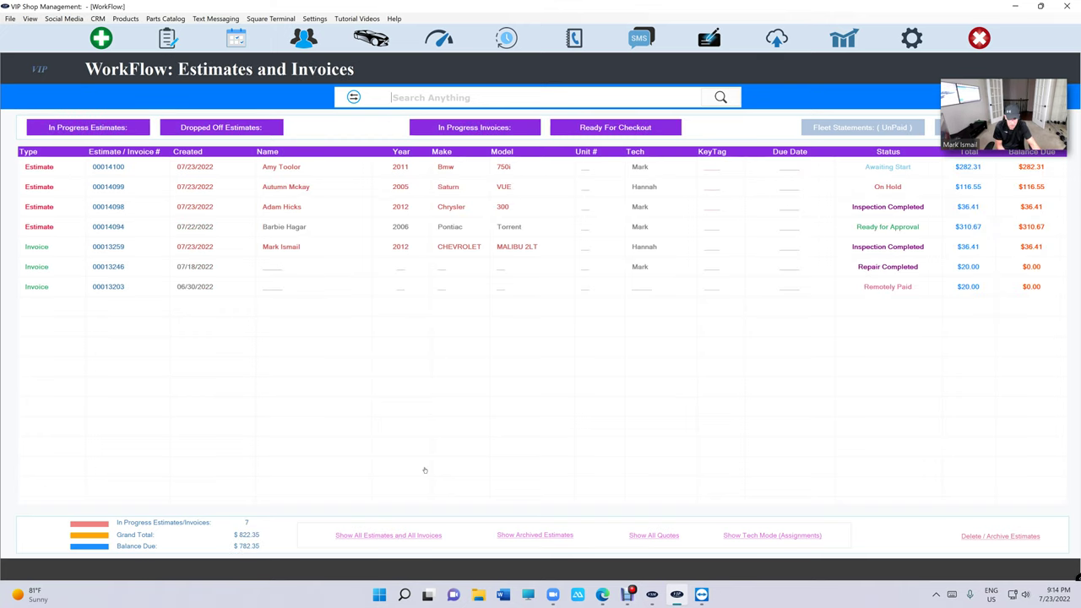
click(768, 537)
click(404, 536)
click(748, 537)
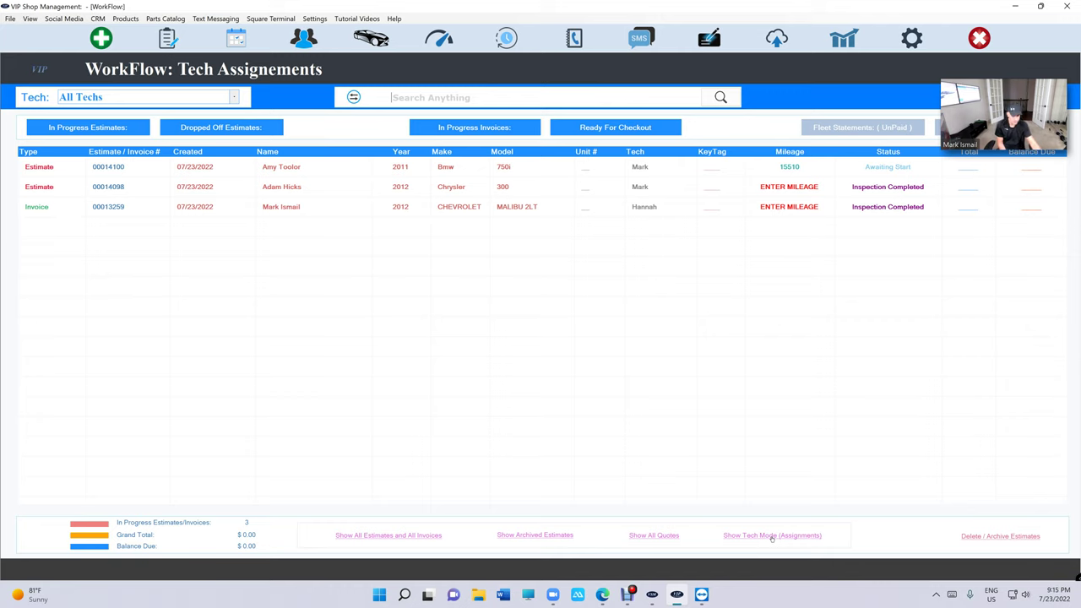
click(349, 536)
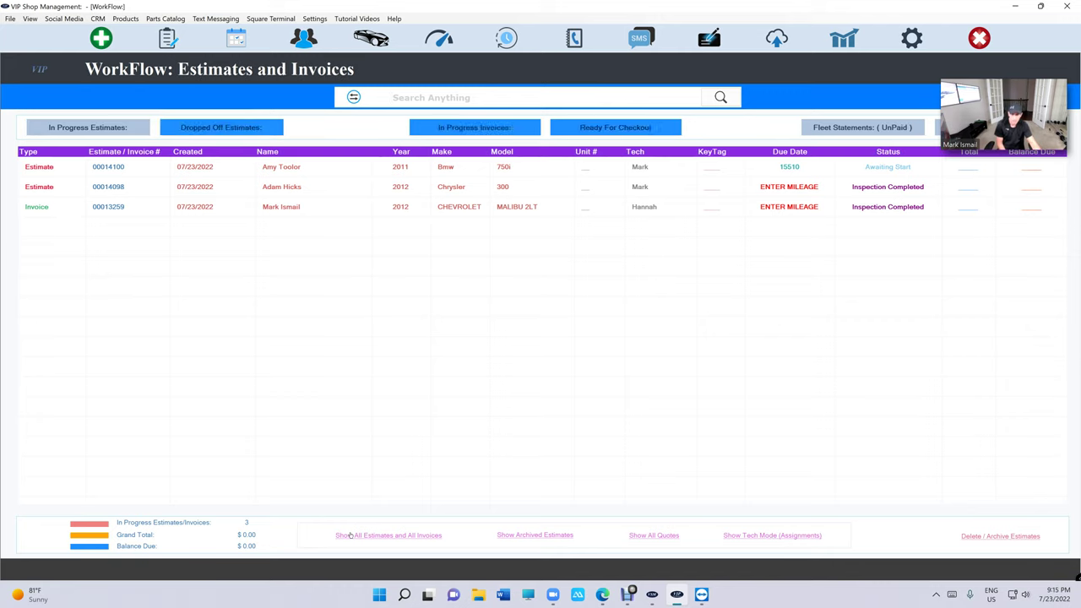
click(732, 534)
click(440, 540)
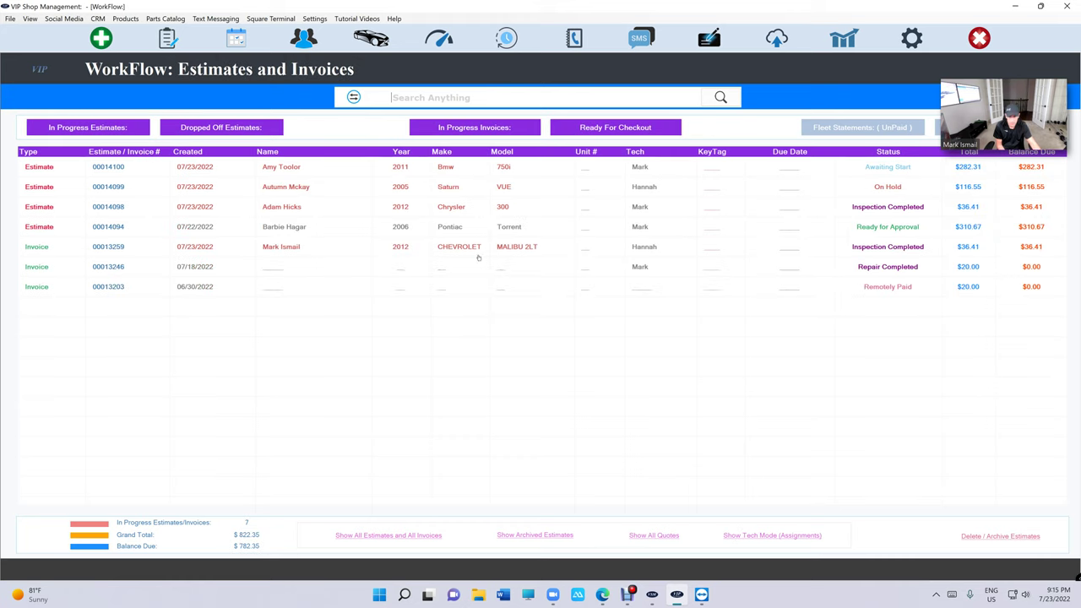
click(444, 168)
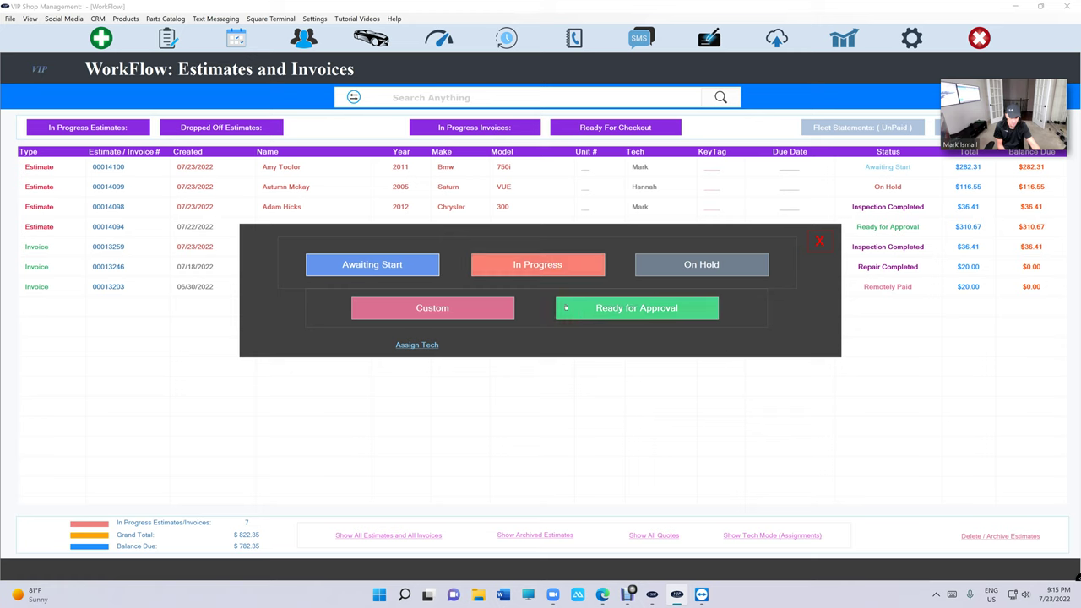
- Mark the BMW 750i Ready for Approval; put the Chrysler 300 and Chevrolet Malibu On Hold
click(606, 314)
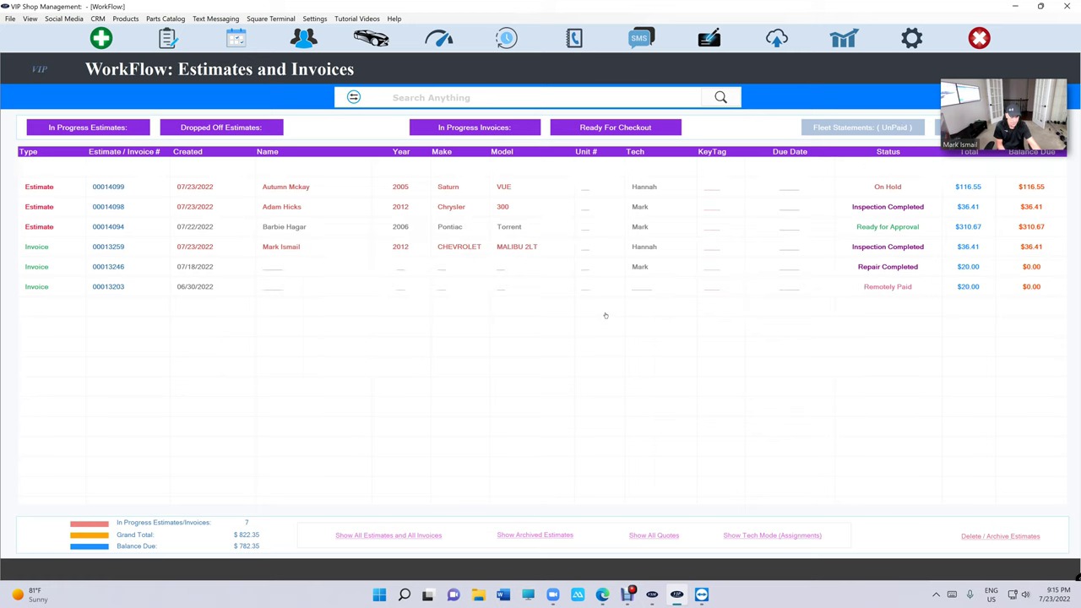
click(748, 537)
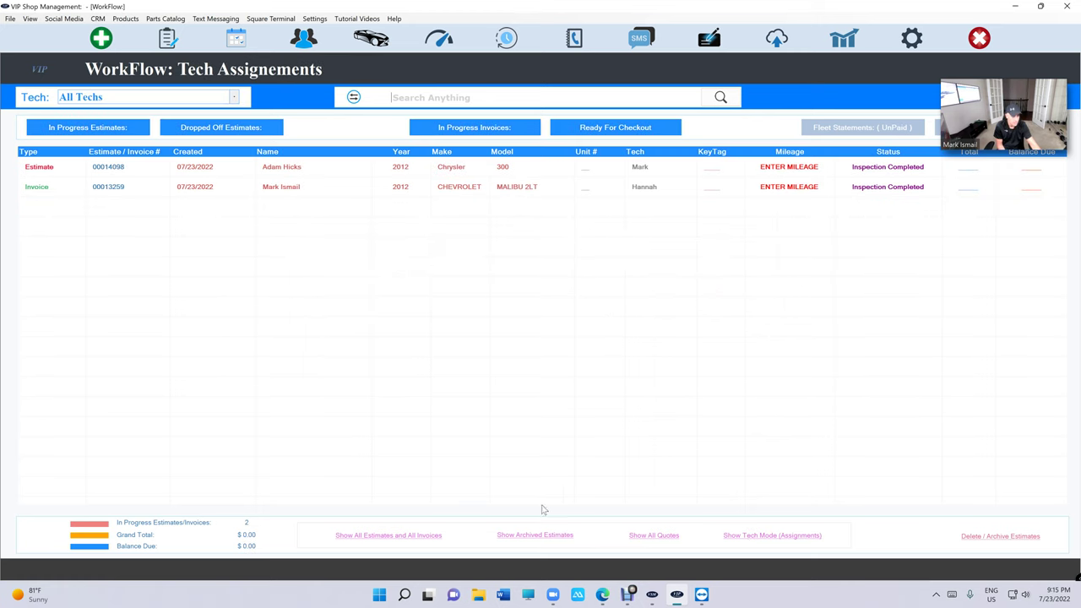
click(474, 170)
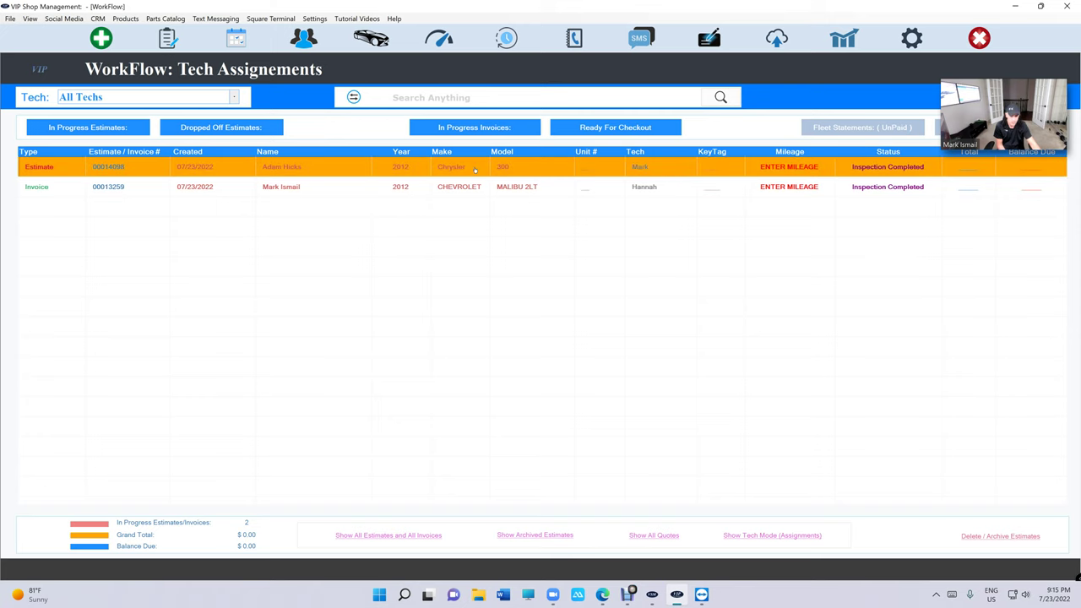
click(696, 266)
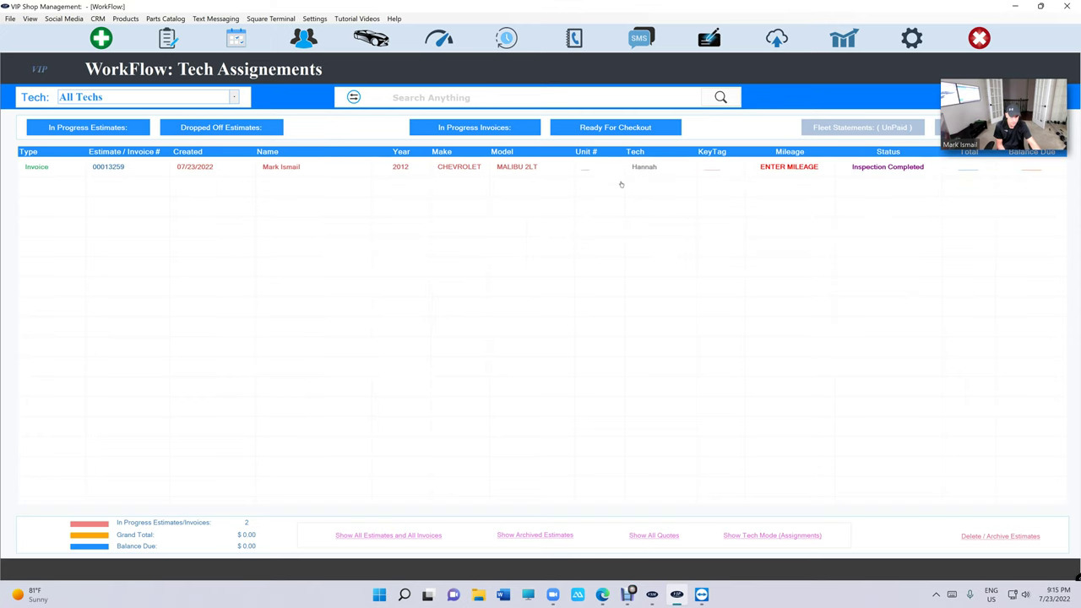
click(621, 174)
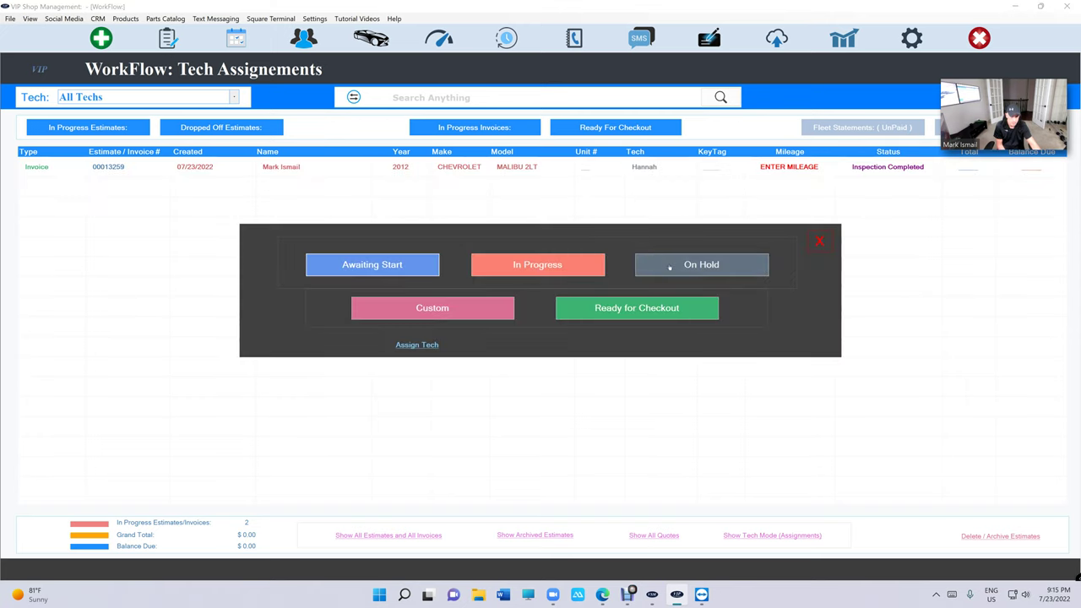
click(668, 267)
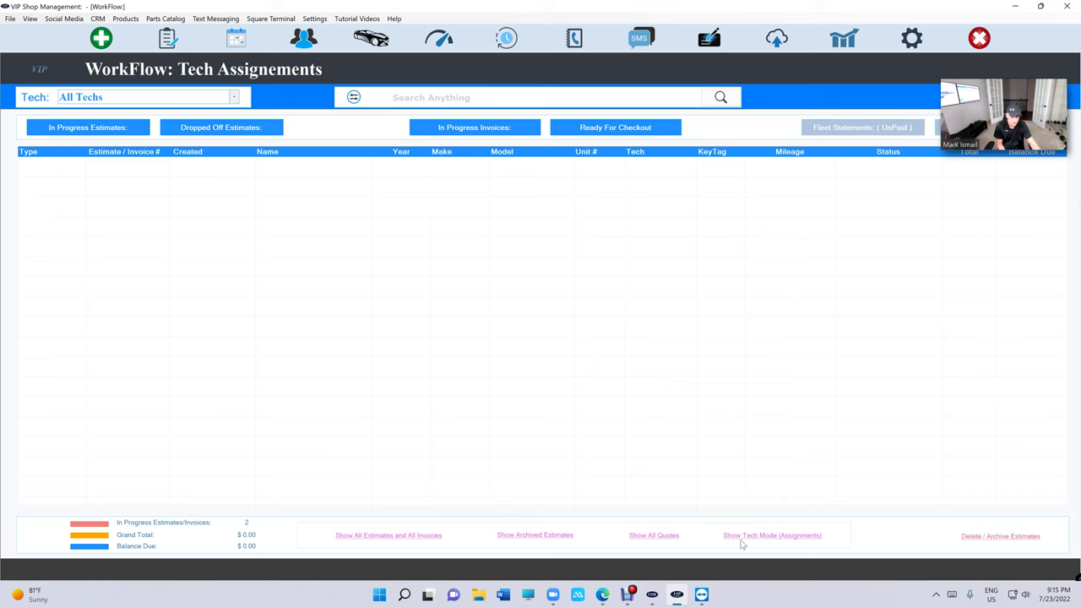
- Confirm the Tech Assignments queue is empty, then return to the full estimates and invoices list
click(397, 538)
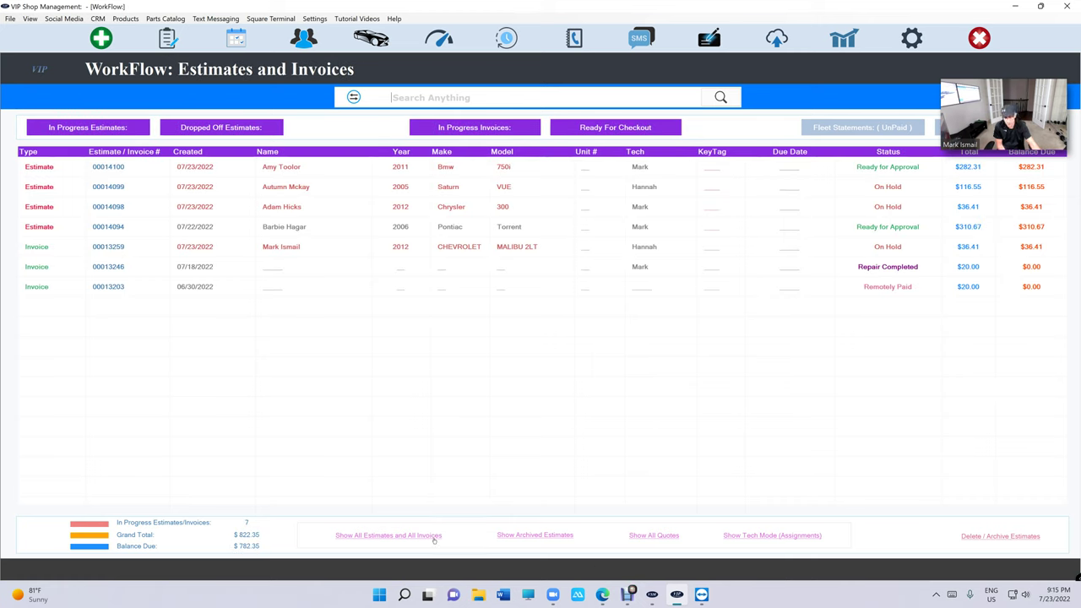
click(777, 537)
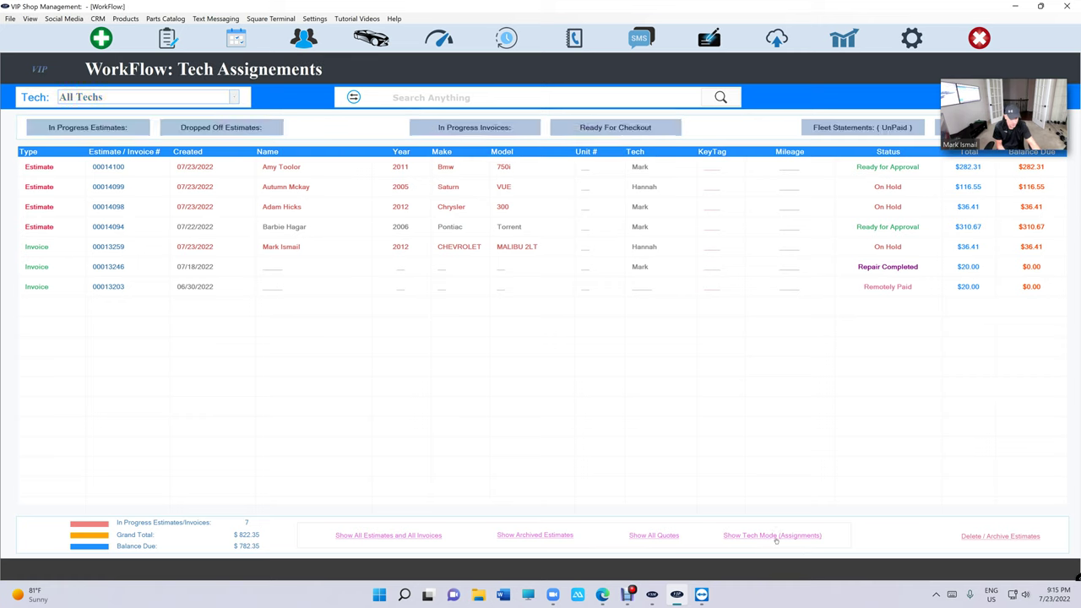
click(432, 537)
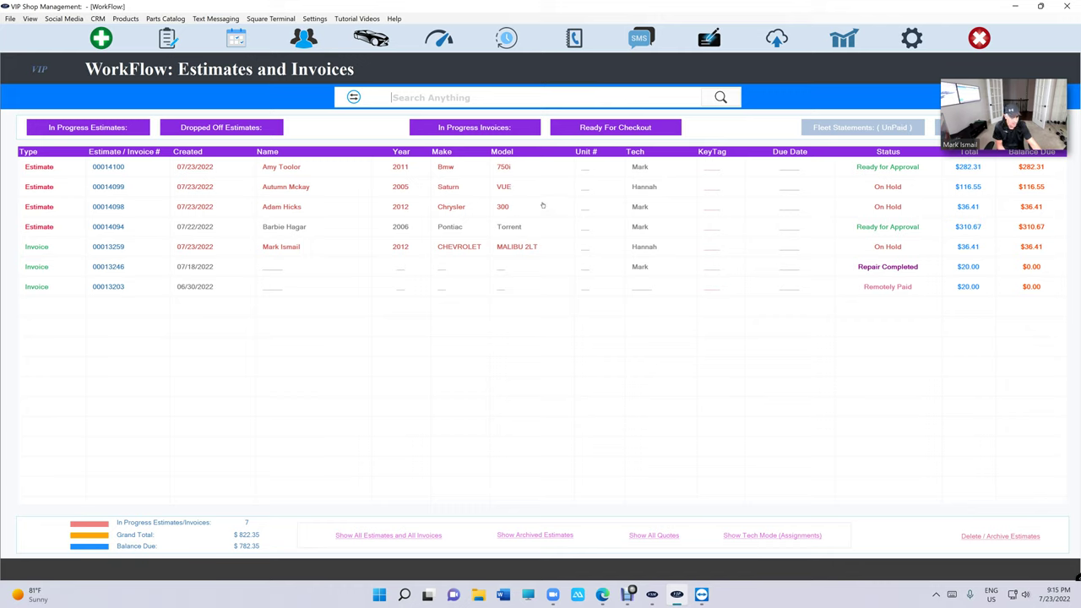
- Set the Saturn VUE job to In Progress in Bay 3
click(543, 194)
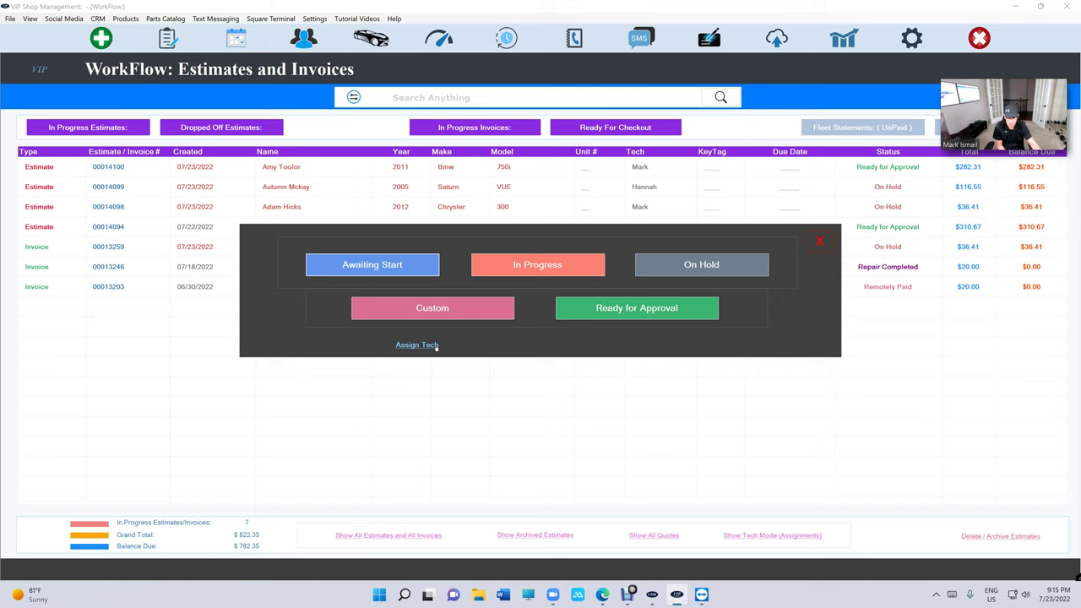
click(520, 266)
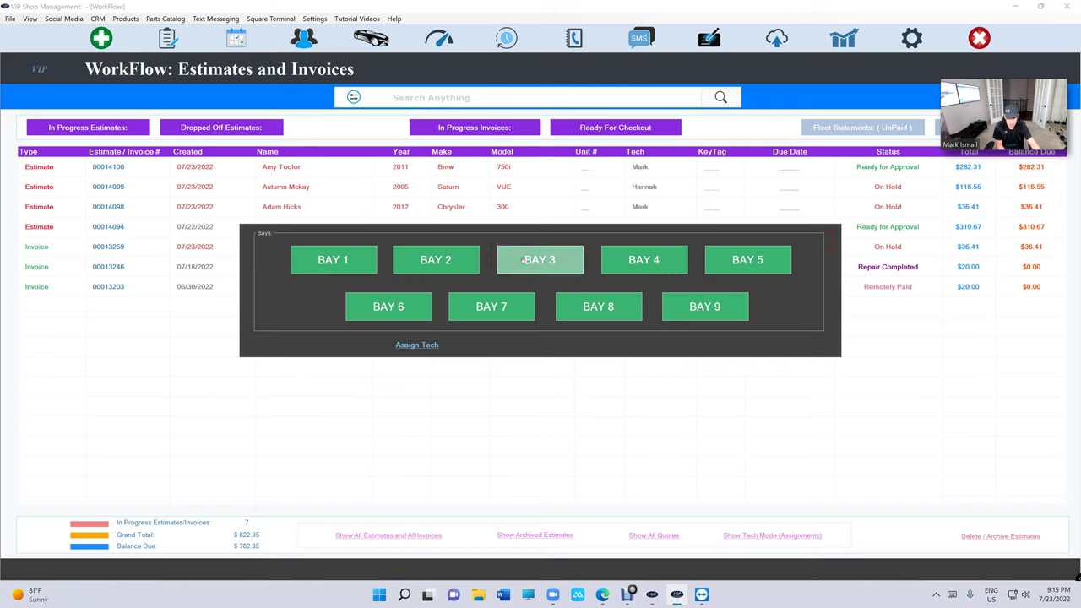
click(524, 261)
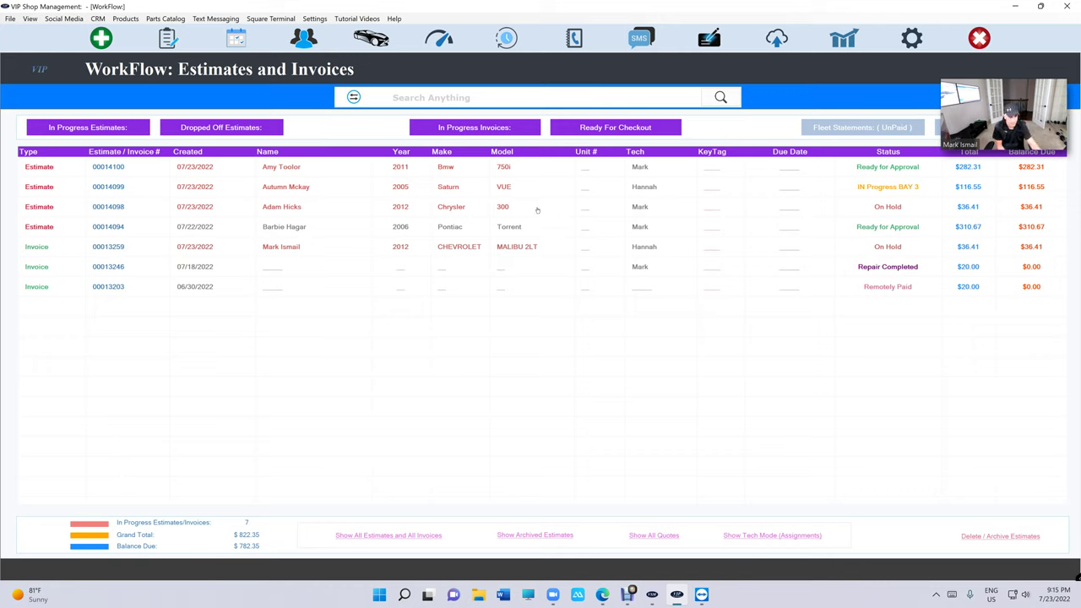
- Reassign the Saturn VUE job to another technician and check it on the Tech Assignments board
click(545, 193)
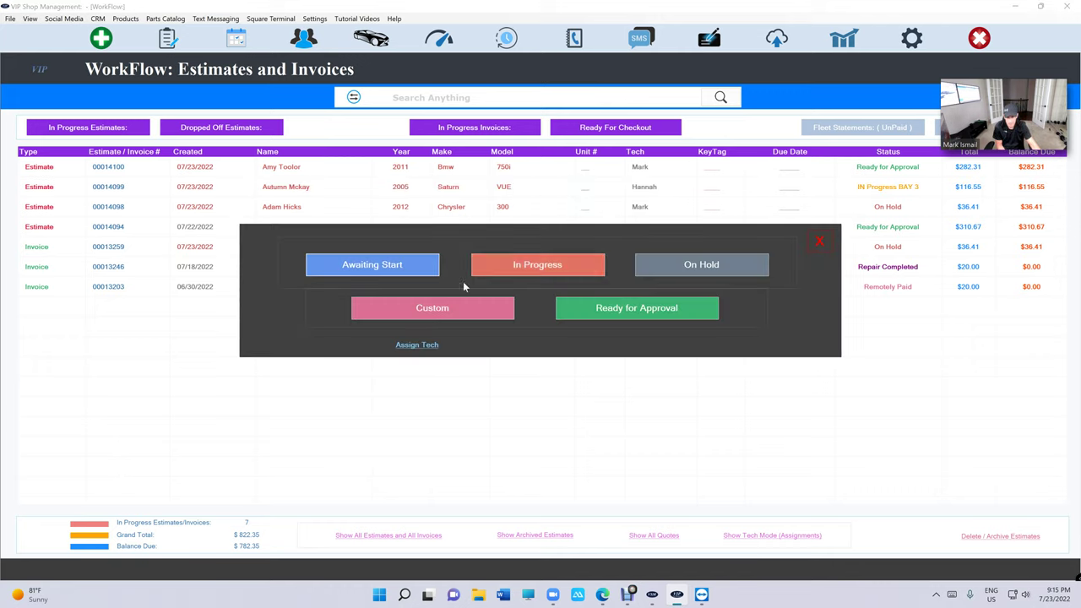
click(417, 345)
click(532, 279)
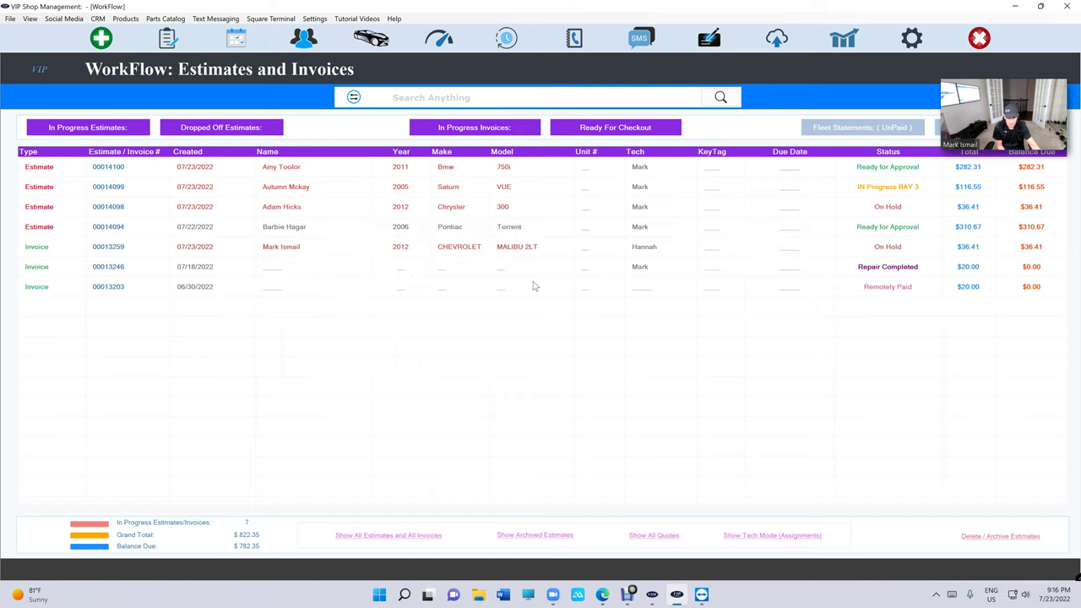
click(764, 537)
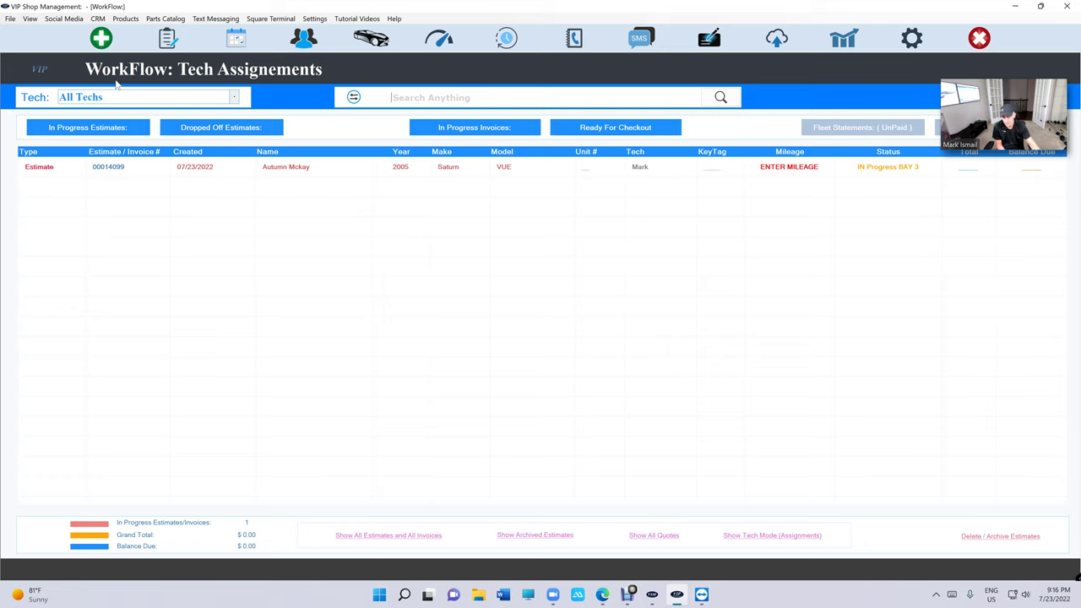
click(434, 538)
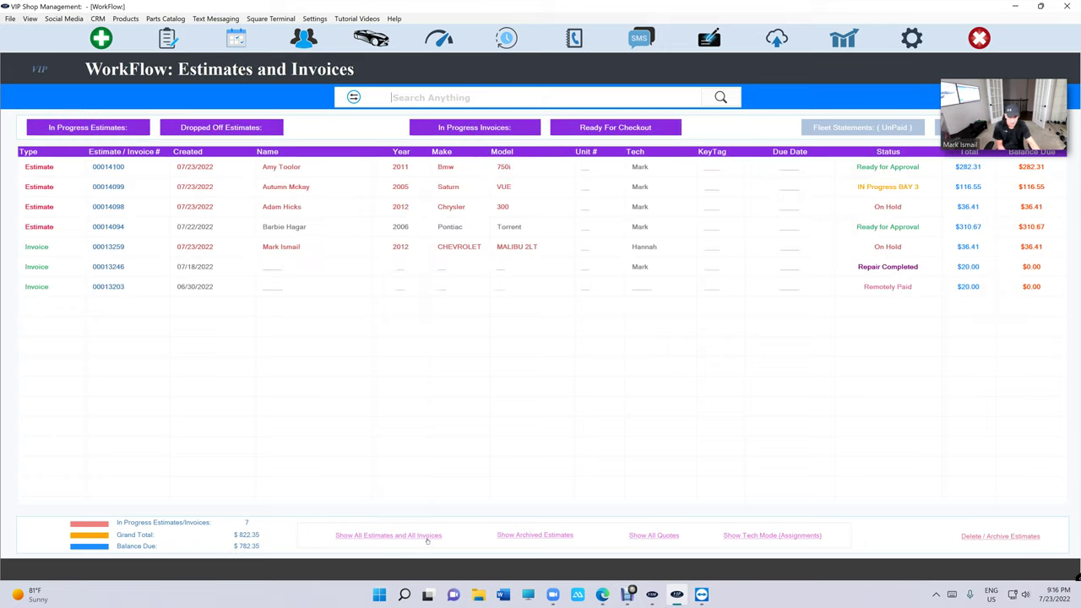